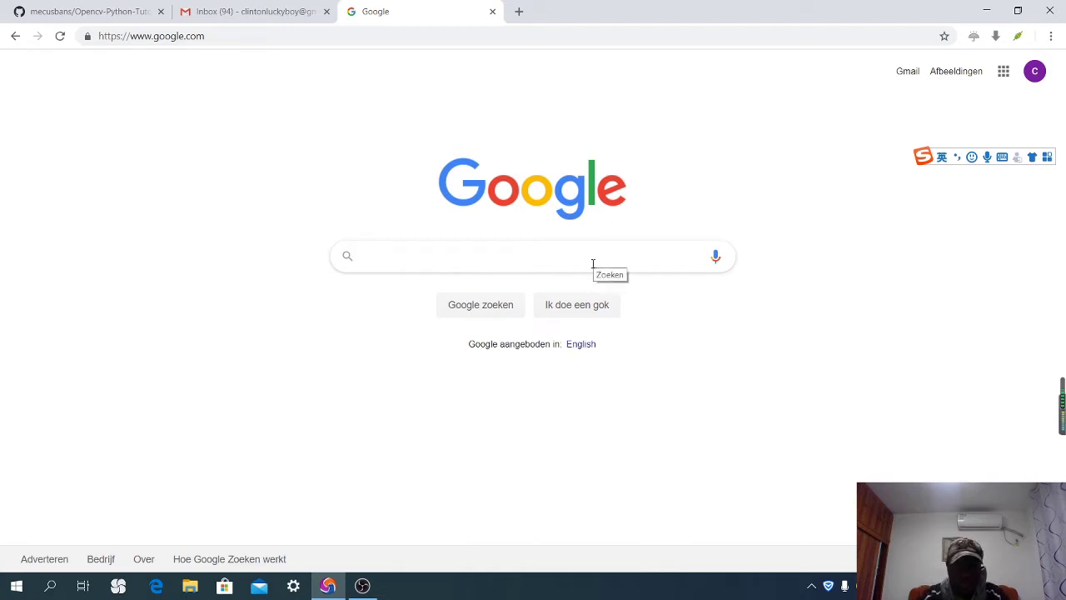
Search Google for "download python" and open the Download Python page on Python.org
text(down)
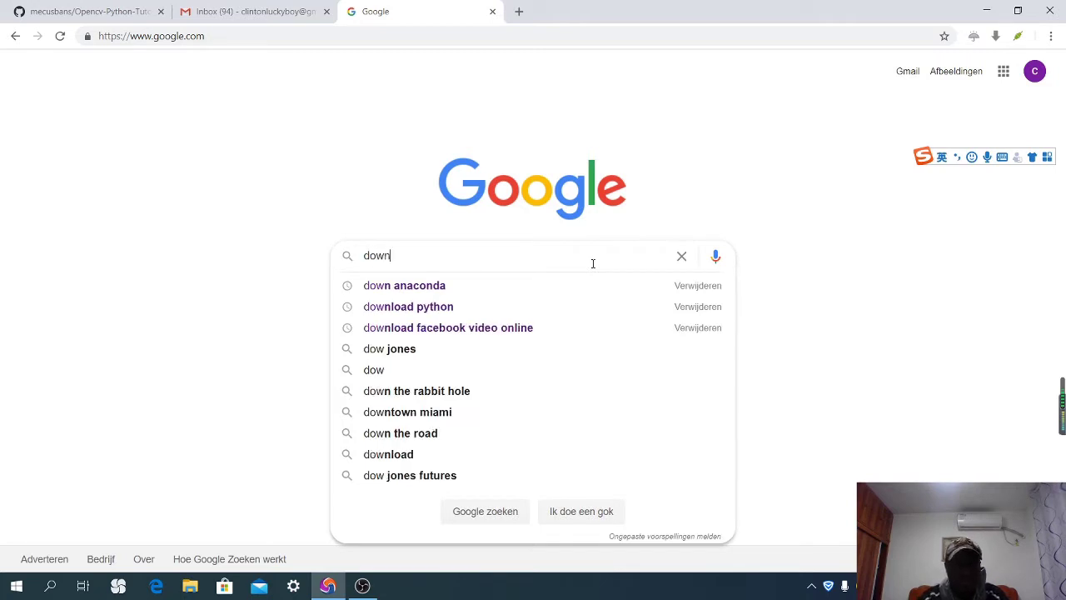
text(load)
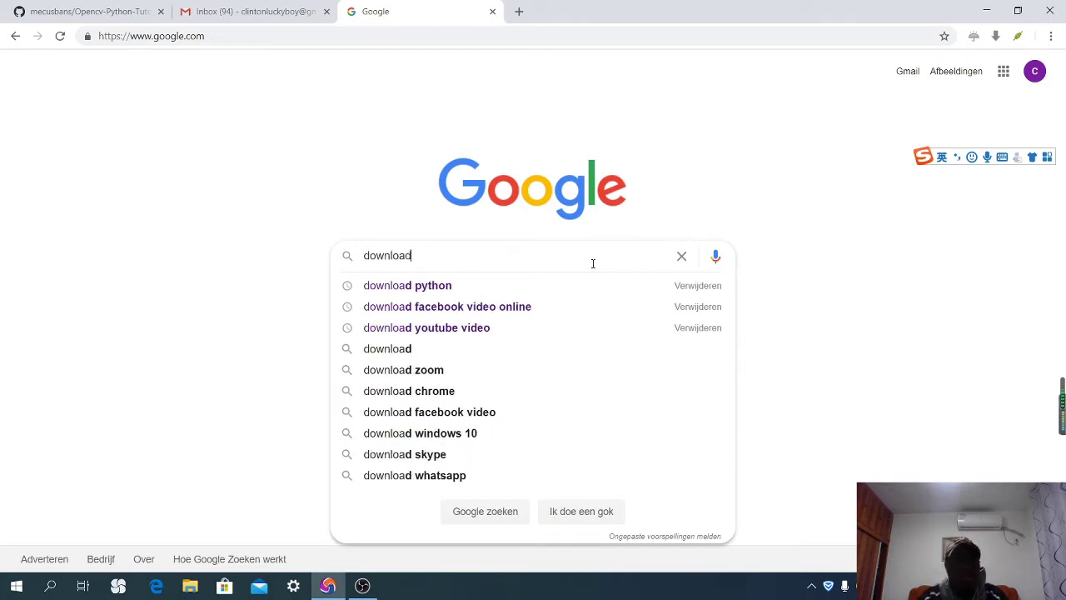
text( pyt)
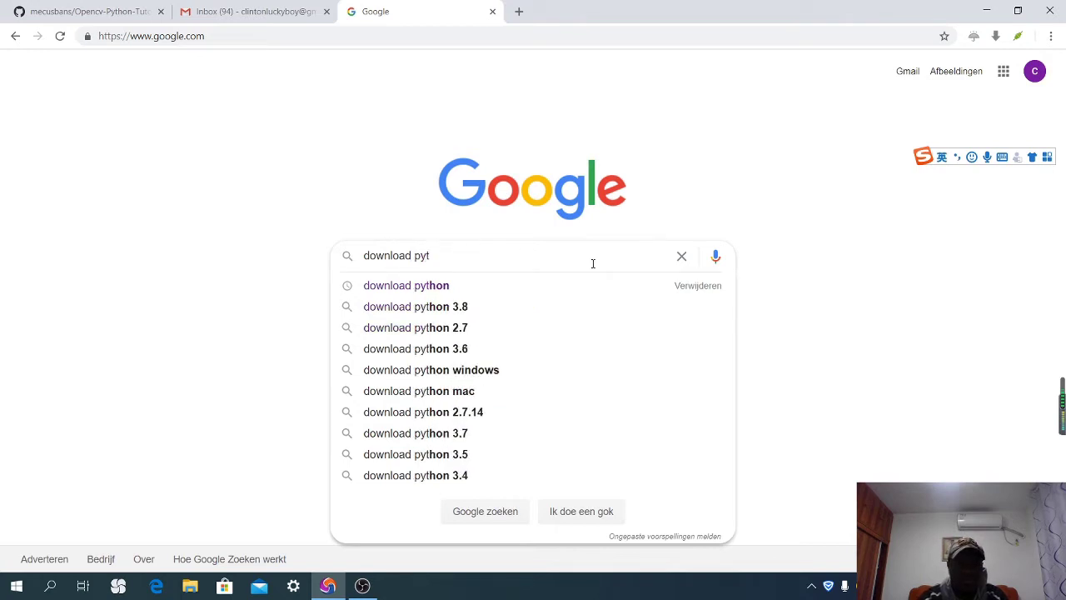
click(429, 287)
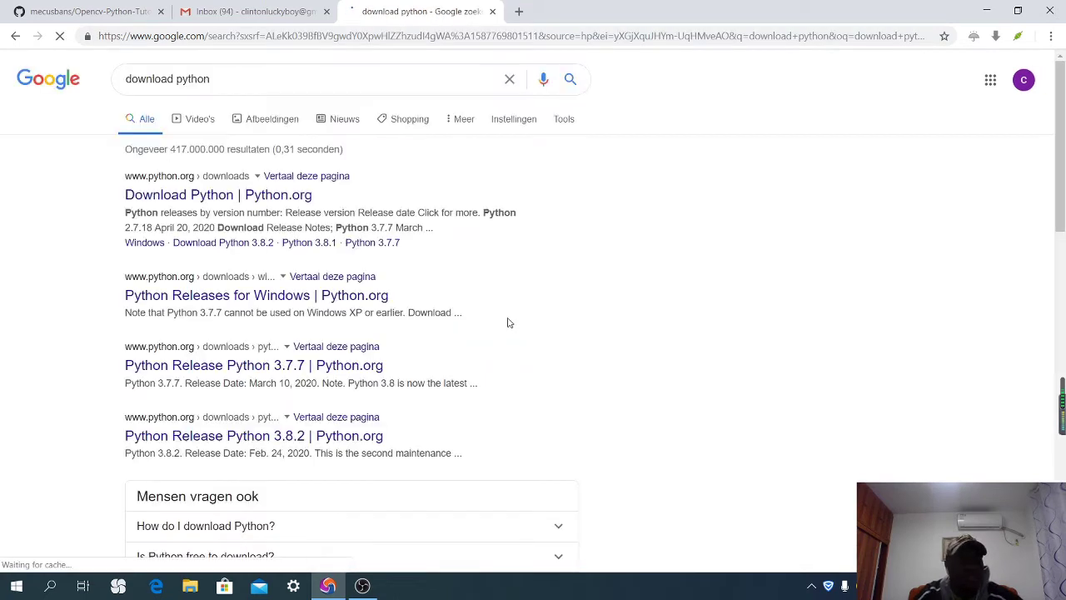
click(190, 196)
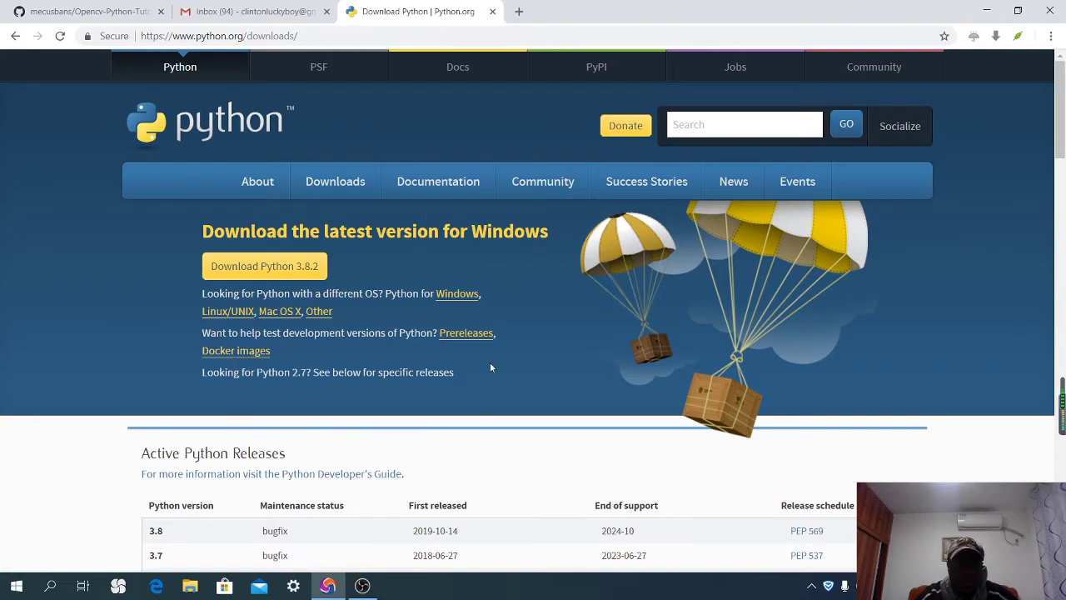
Open the Python 3.8.0 release page from the list of specific releases
scroll(491, 368, down, 3)
scroll(484, 356, up, 3)
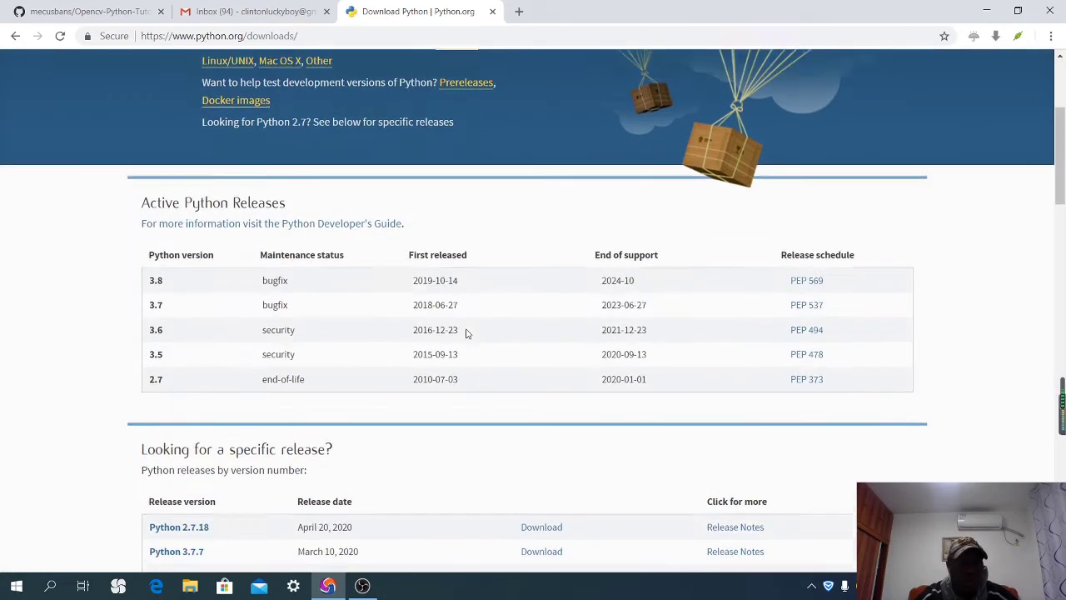
scroll(464, 333, down, 8)
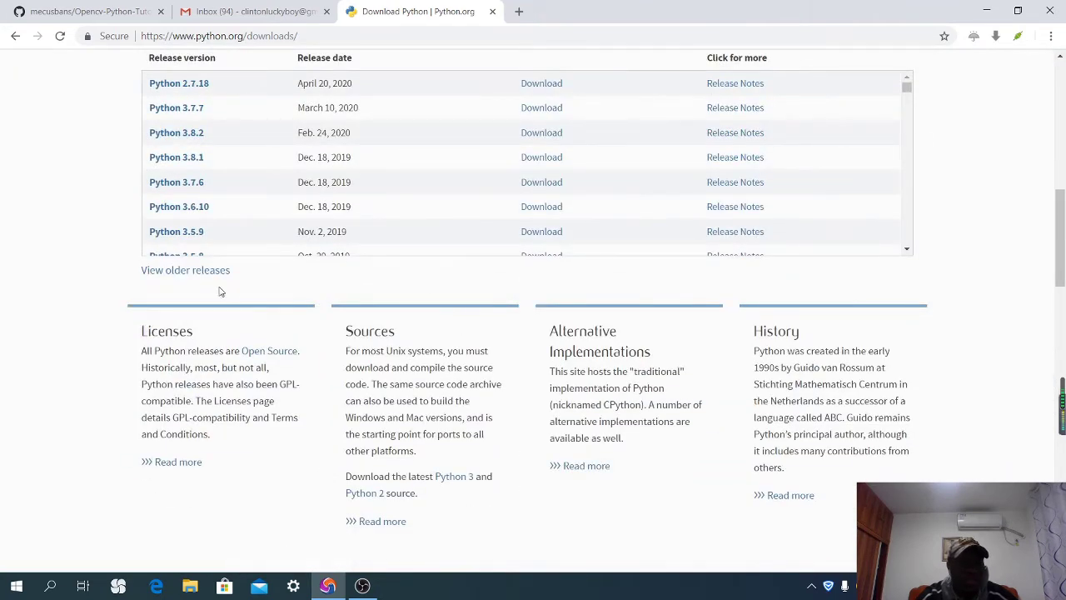
scroll(185, 221, down, 5)
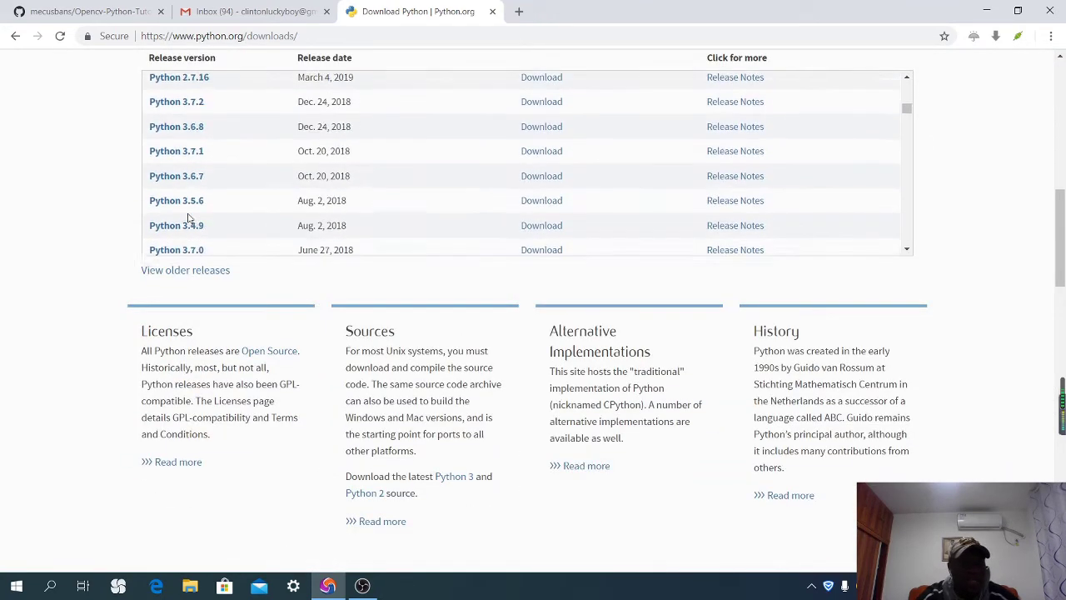
scroll(189, 220, up, 4)
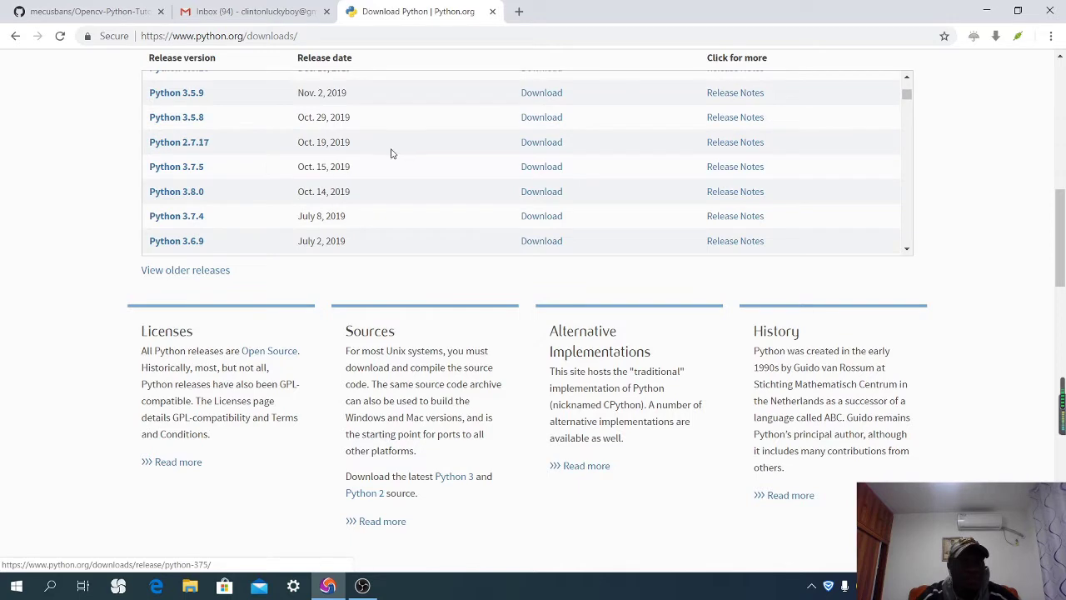
click(191, 195)
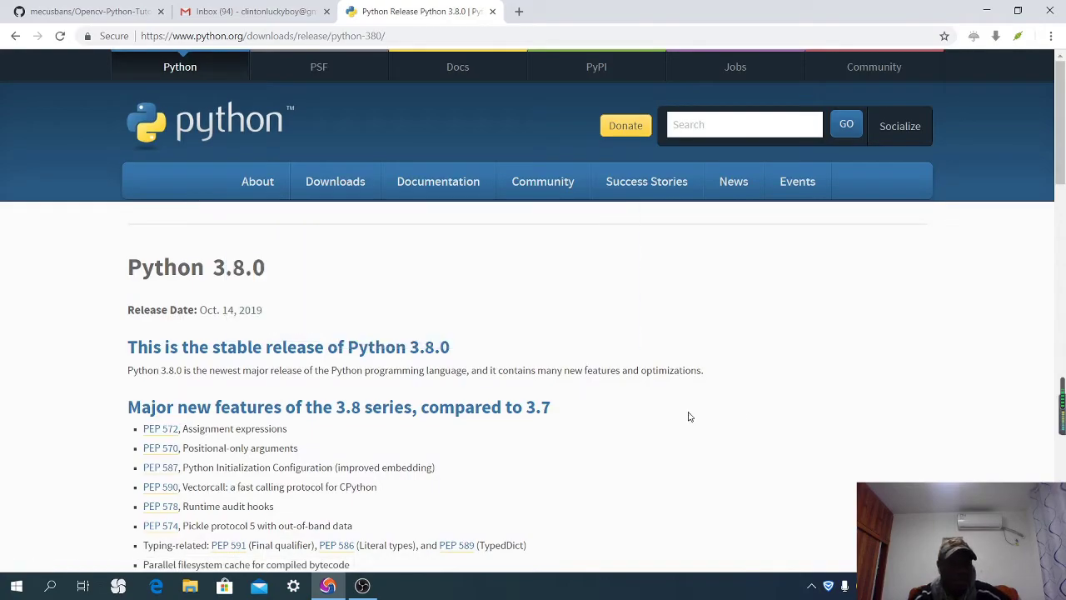
Examine the Python 3.8.0 release page, including its download options and table of installer files
scroll(403, 353, down, 15)
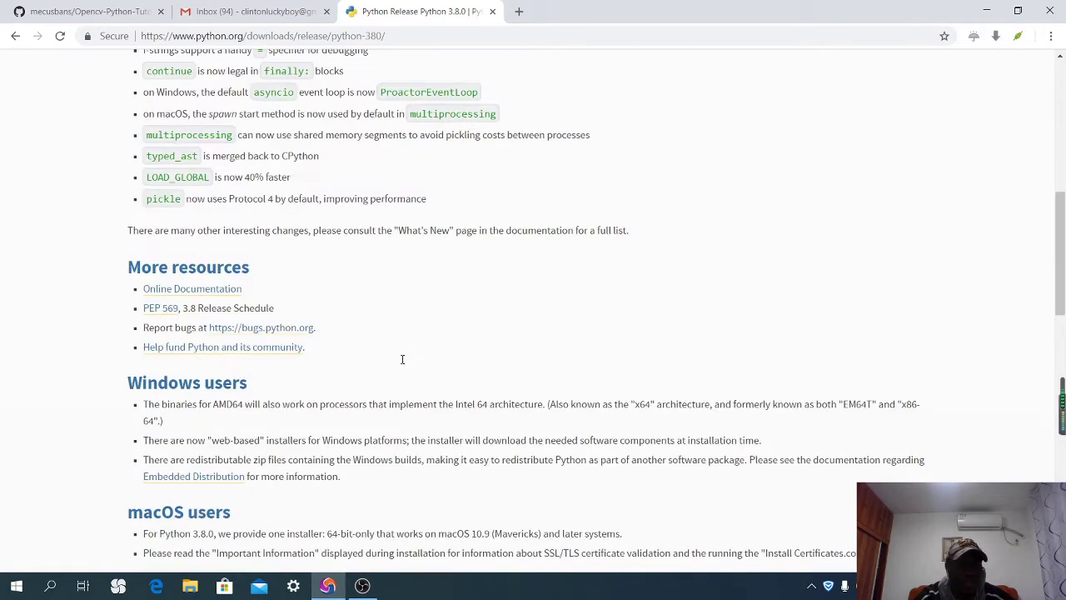
scroll(400, 364, up, 15)
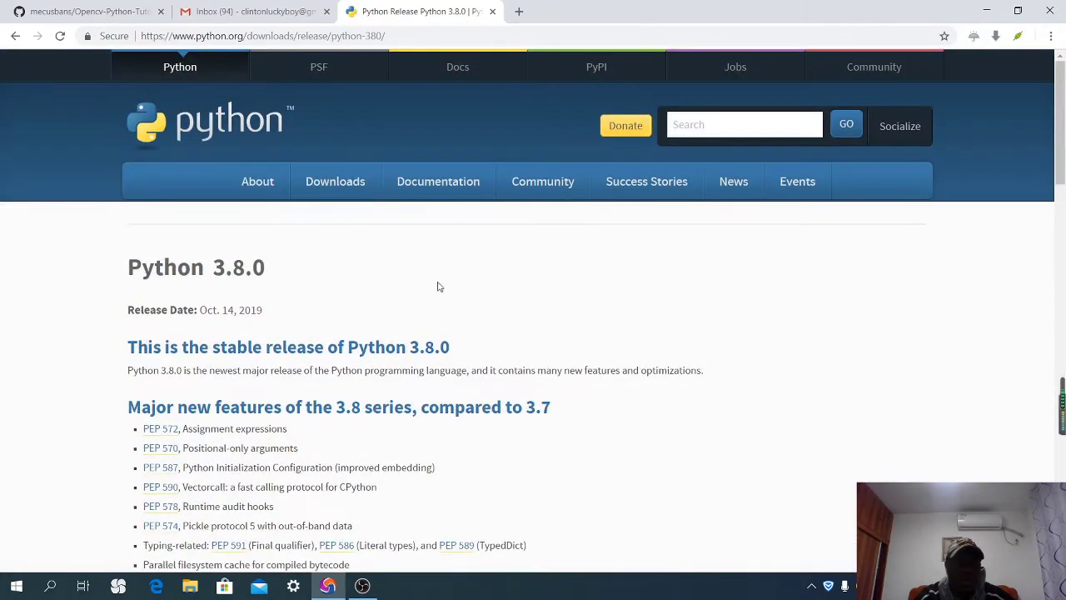
mouse_move(321, 178)
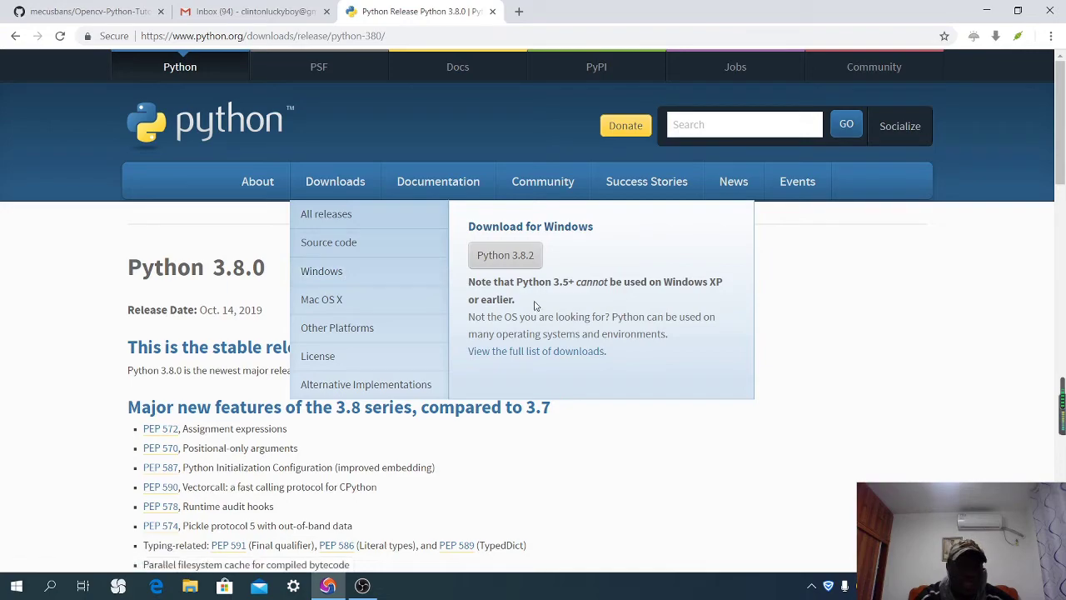
scroll(536, 305, down, 15)
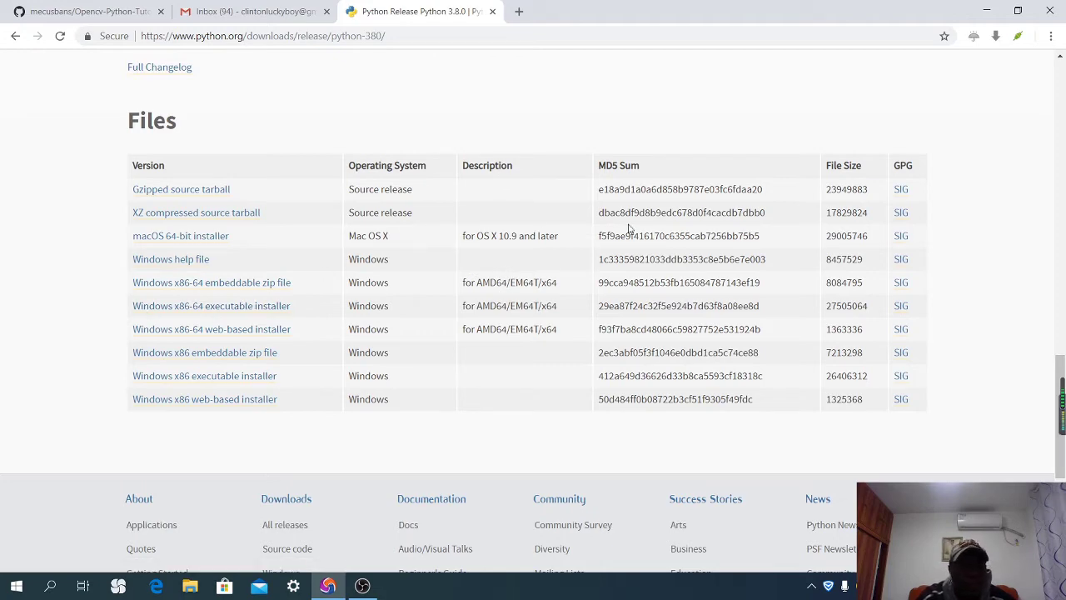
scroll(547, 240, up, 3)
scroll(551, 236, down, 5)
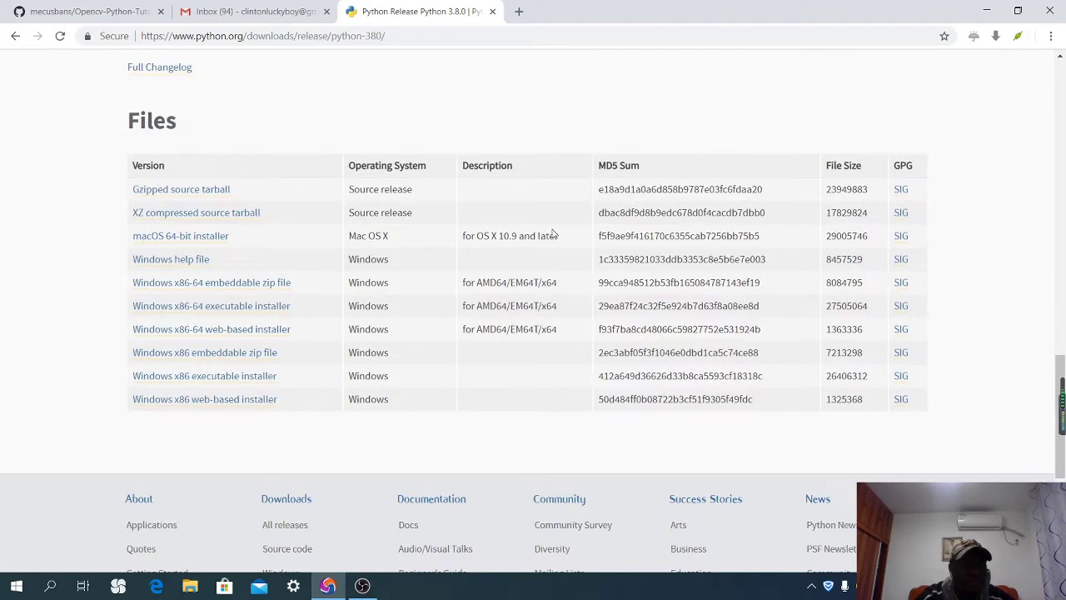
Download the Python 3.8.2 Windows x86-64 executable installer from the Python Releases for Windows page
scroll(558, 234, up, 12)
scroll(563, 233, up, 3)
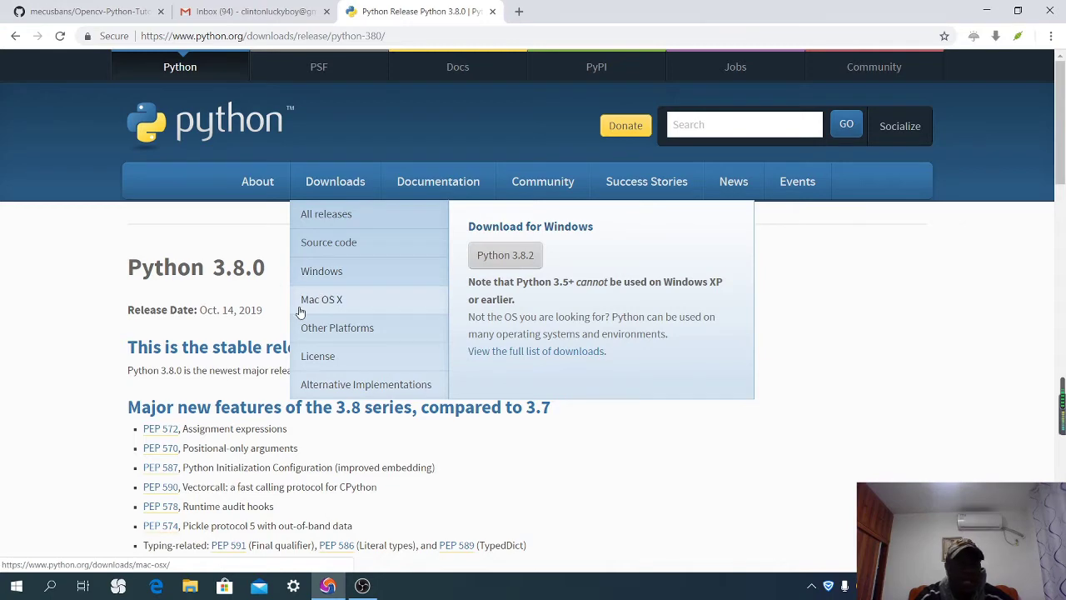
click(333, 279)
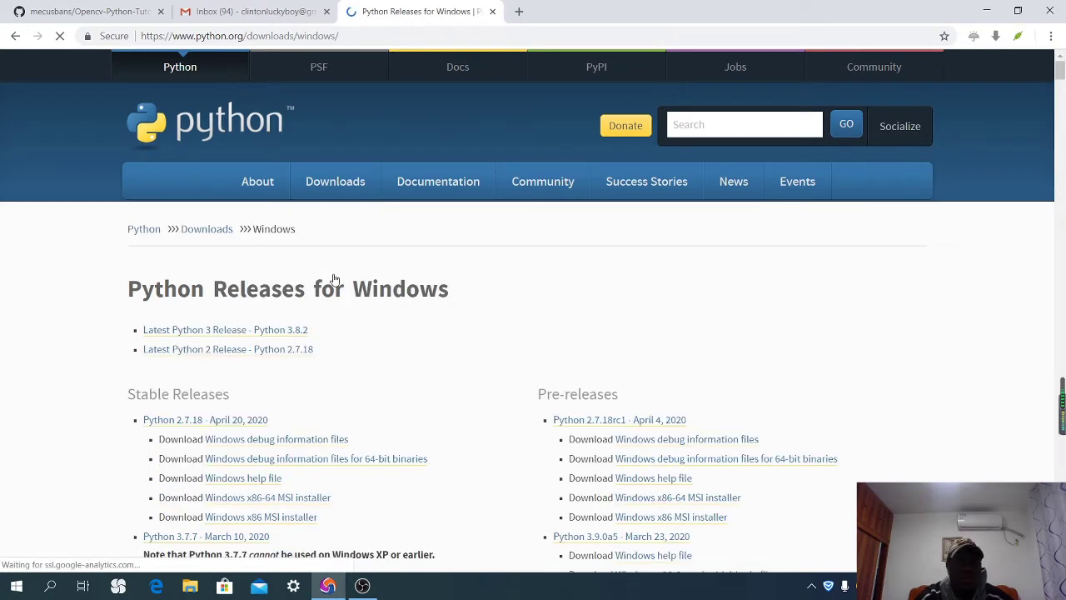
scroll(442, 391, down, 2)
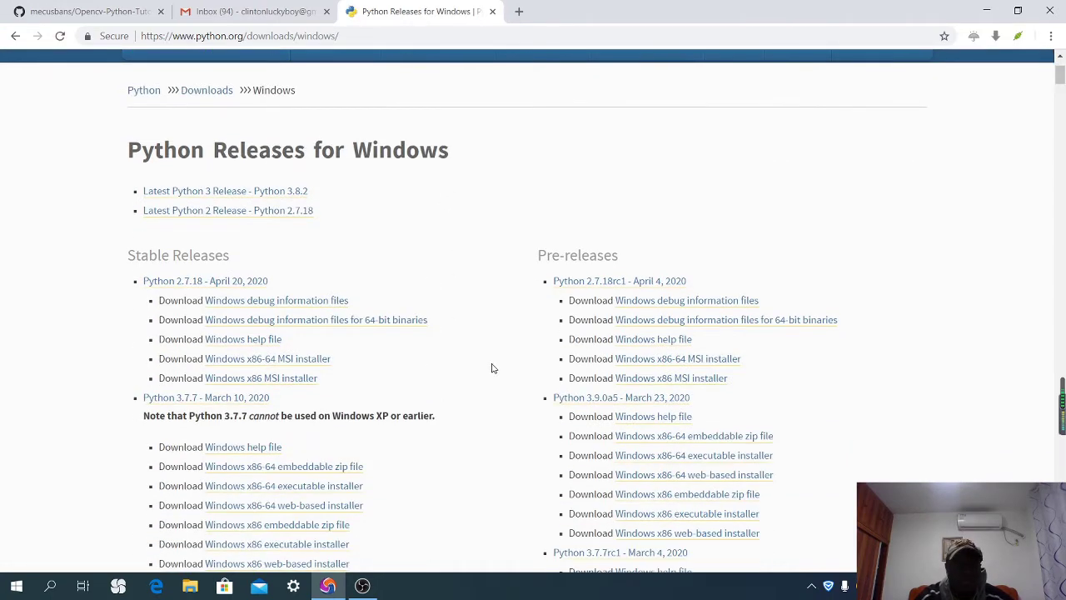
scroll(492, 368, down, 2)
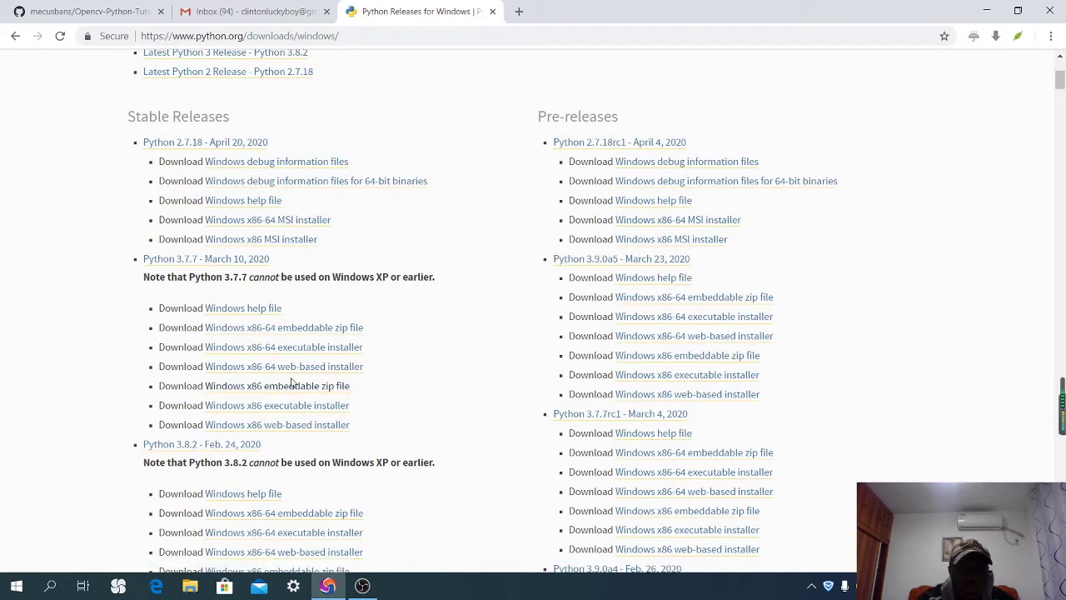
scroll(293, 352, down, 2)
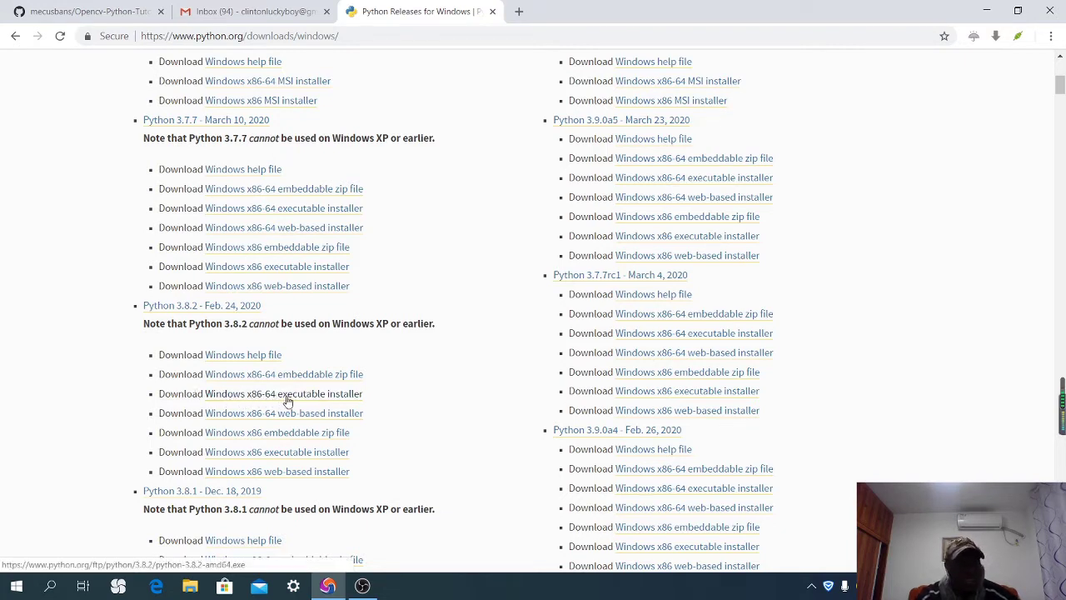
click(327, 399)
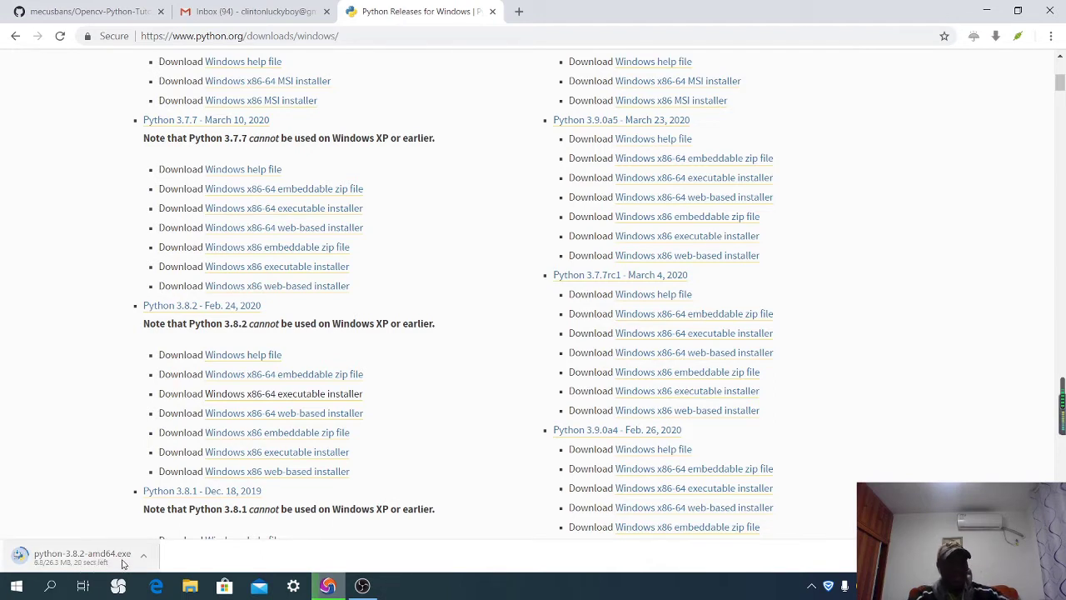
Open google.com in a new browser tab
click(519, 15)
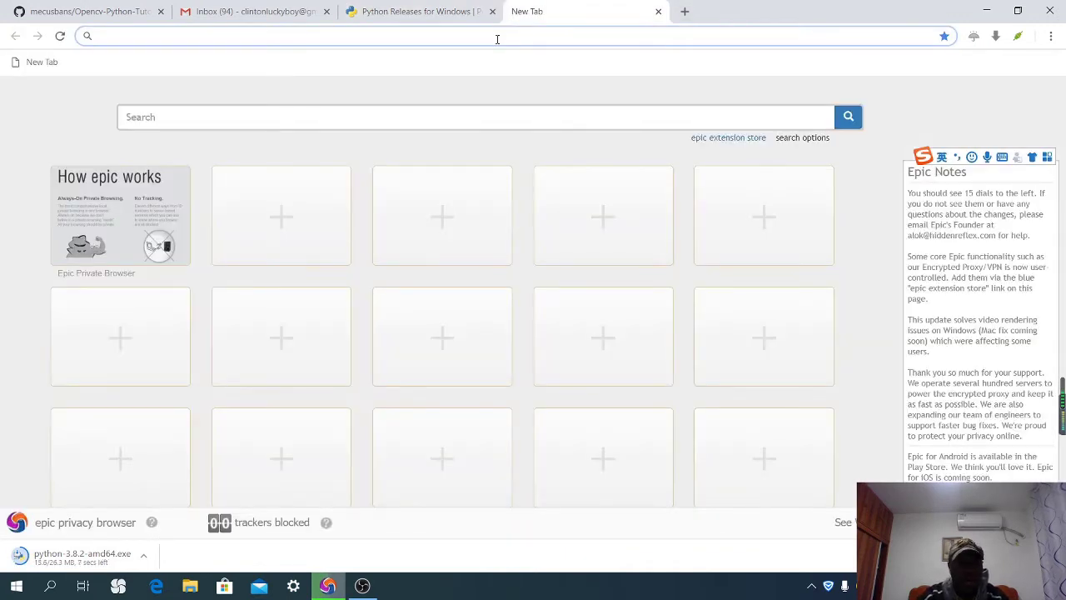
text(goo)
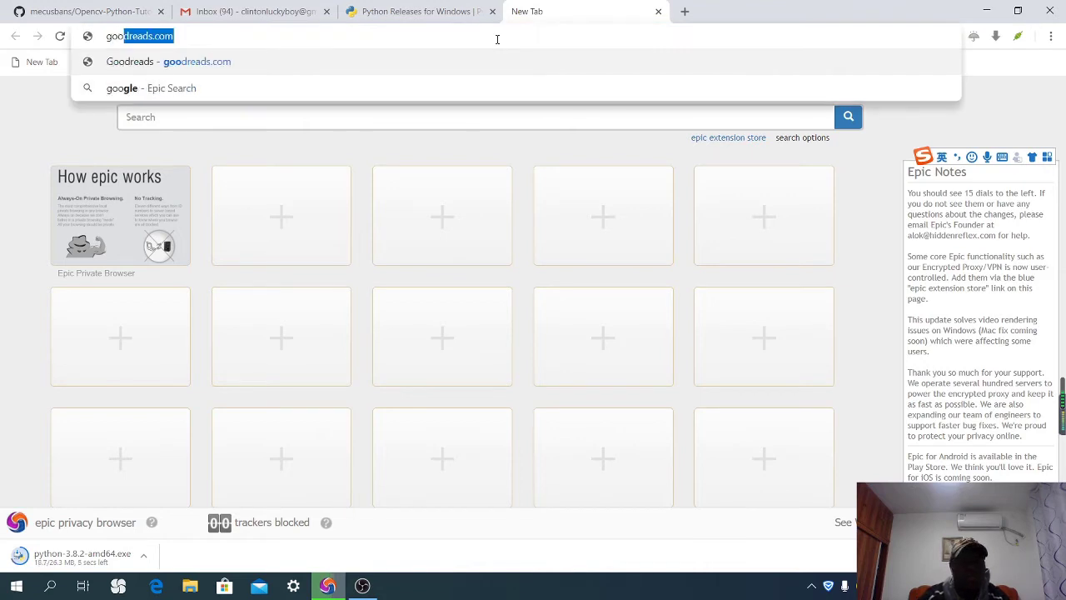
text(gl)
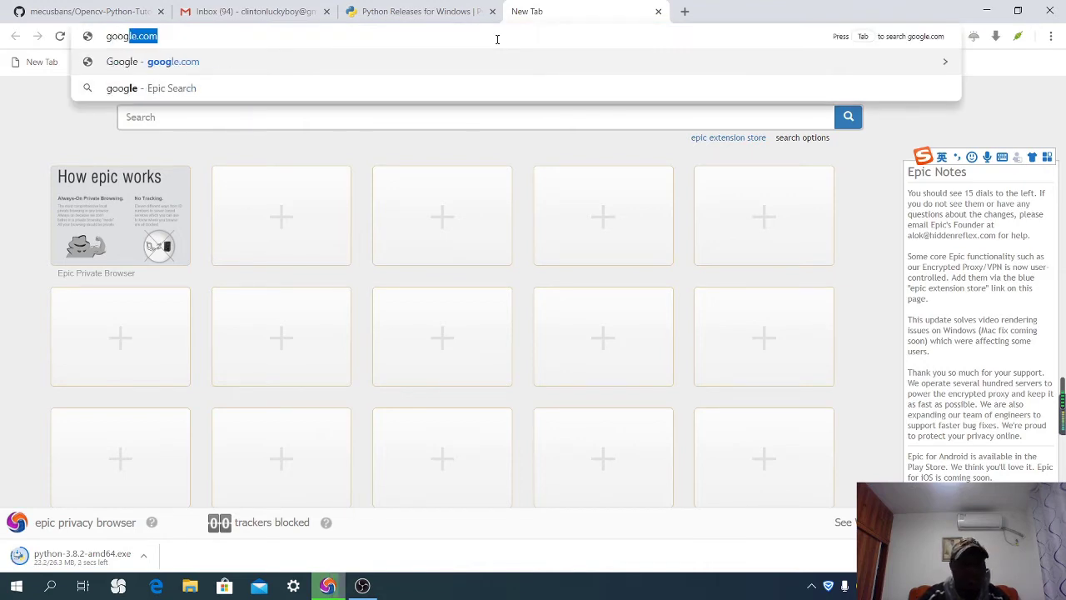
key(Return)
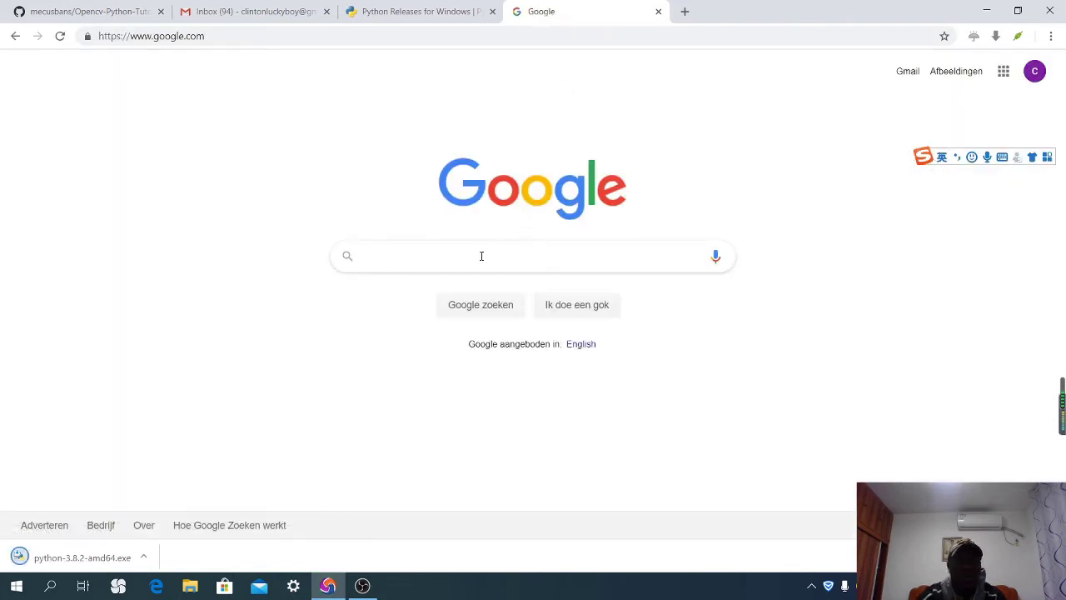
Search Google for "download anaconda" and open the Anaconda Python/R Distribution free download page
click(479, 254)
text(down)
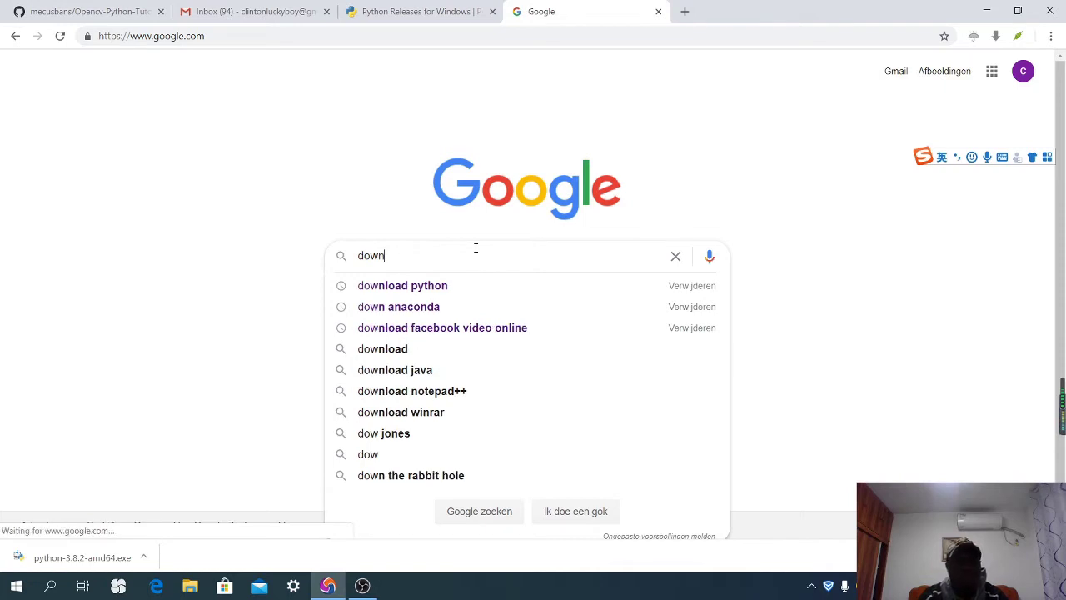
text(load)
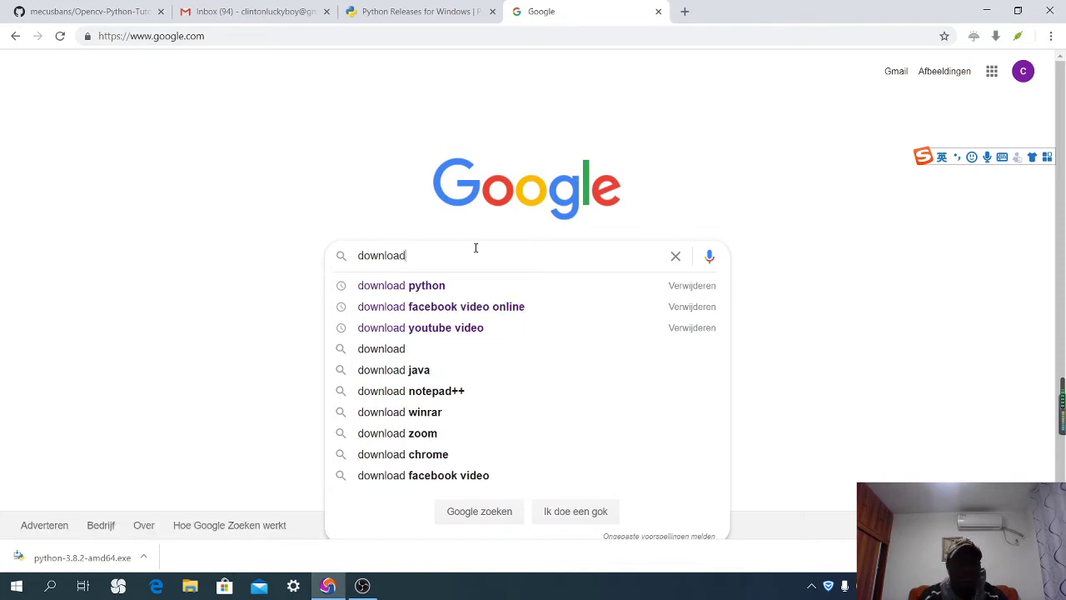
text( anc)
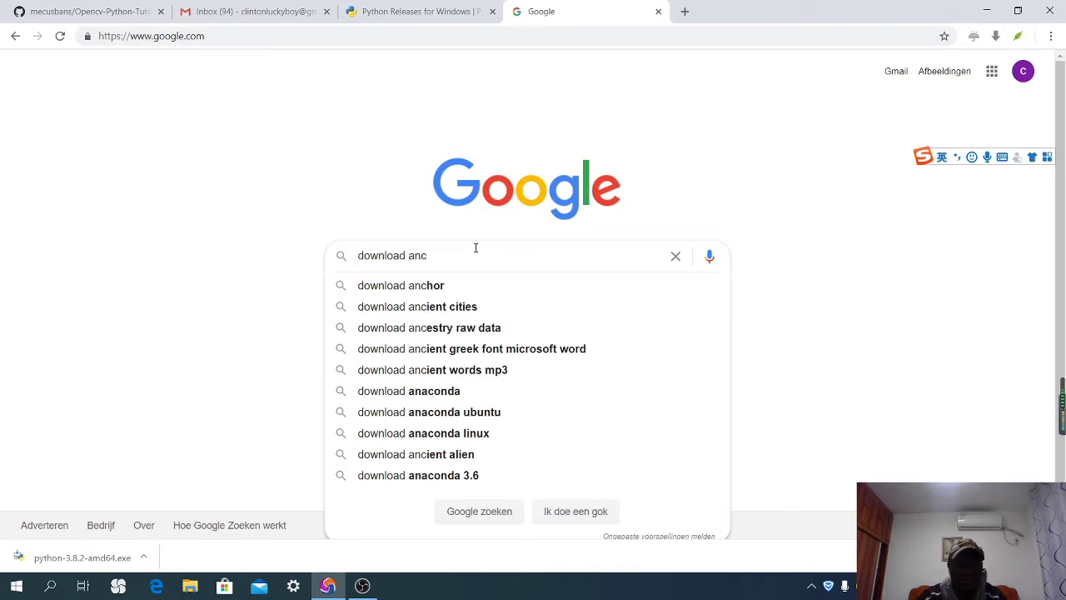
key(BackSpace)
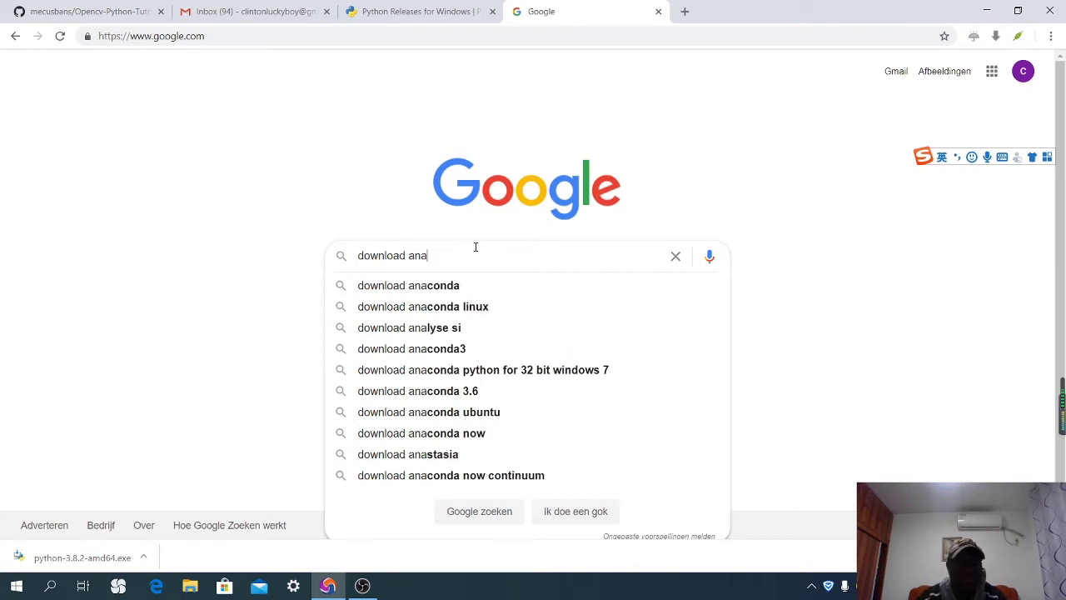
click(416, 286)
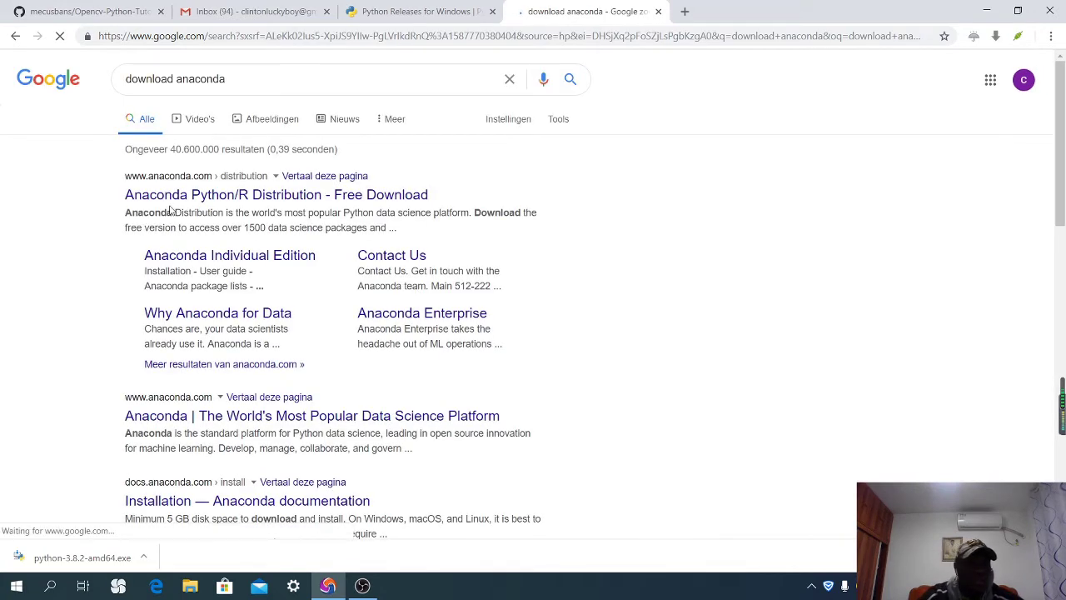
click(220, 204)
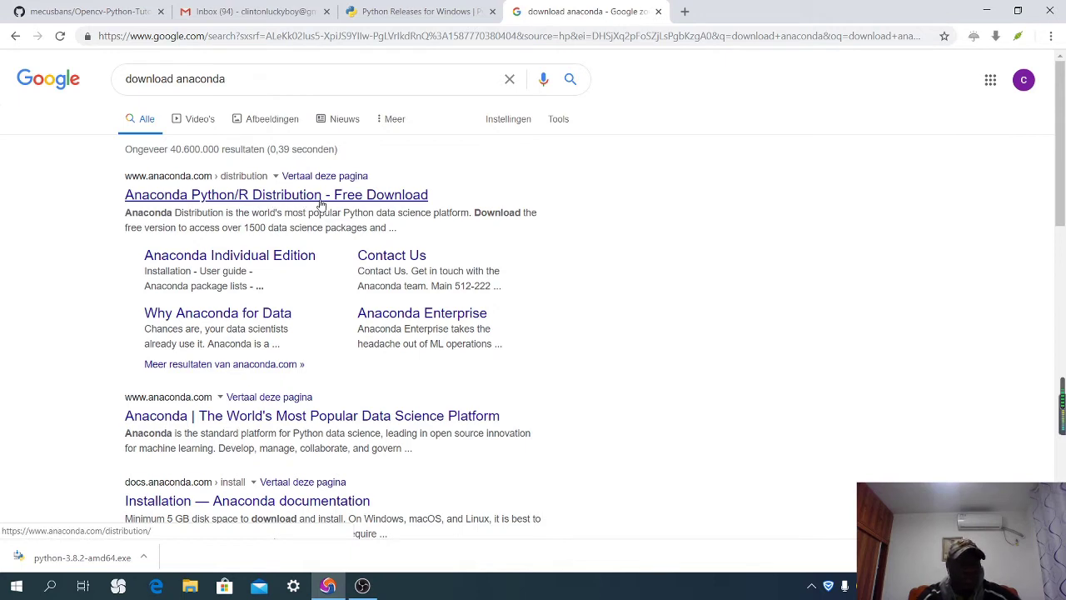
click(354, 197)
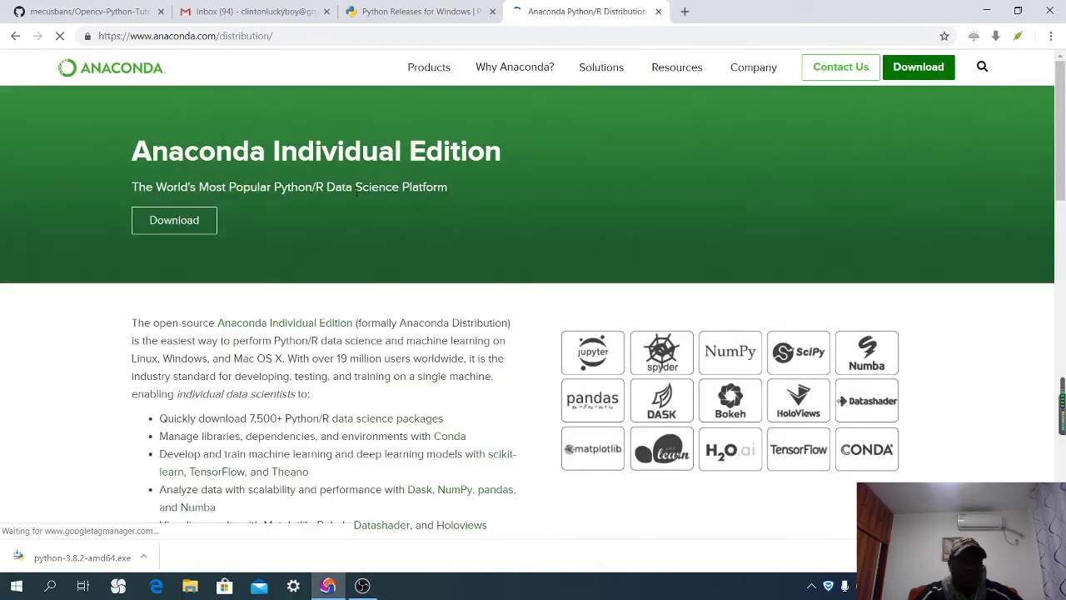
Download the 64-Bit Graphical Installer of the Python 3.7 version of Anaconda 2020.02 for Windows
scroll(617, 220, down, 3)
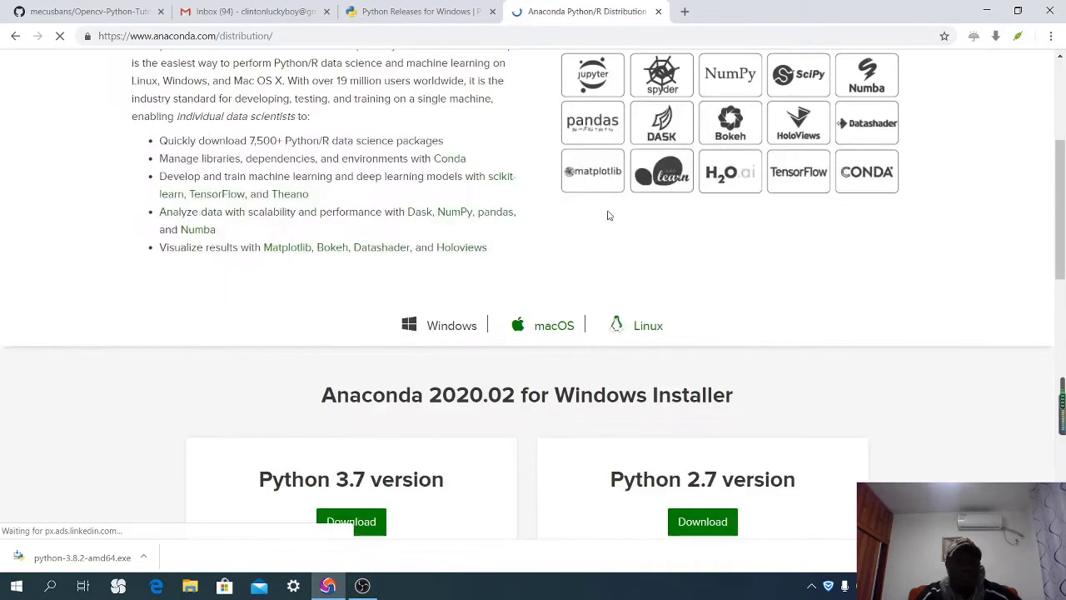
scroll(607, 219, down, 2)
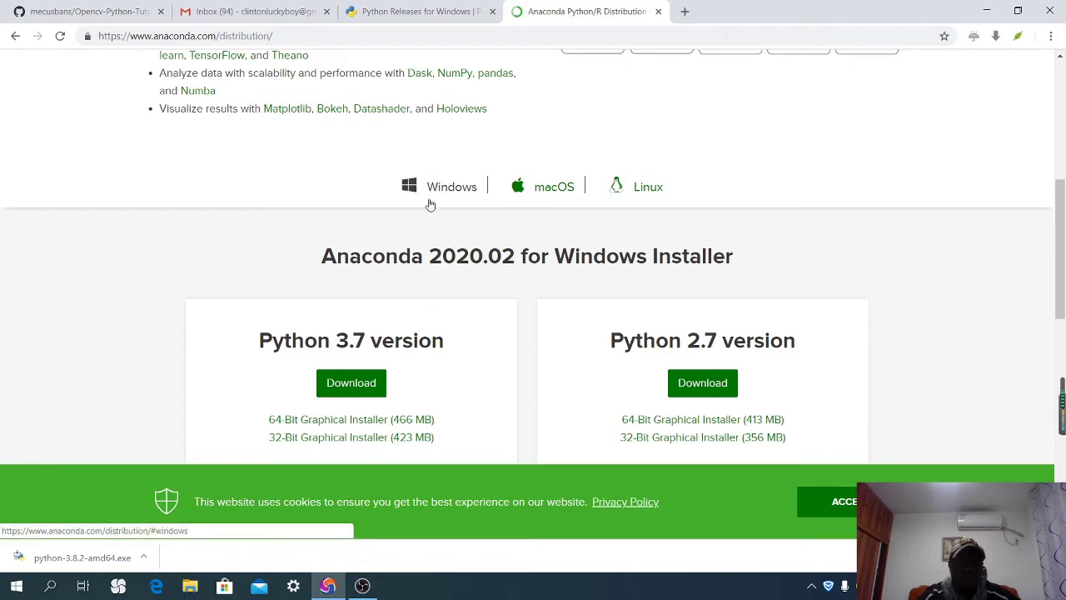
scroll(373, 383, down, 2)
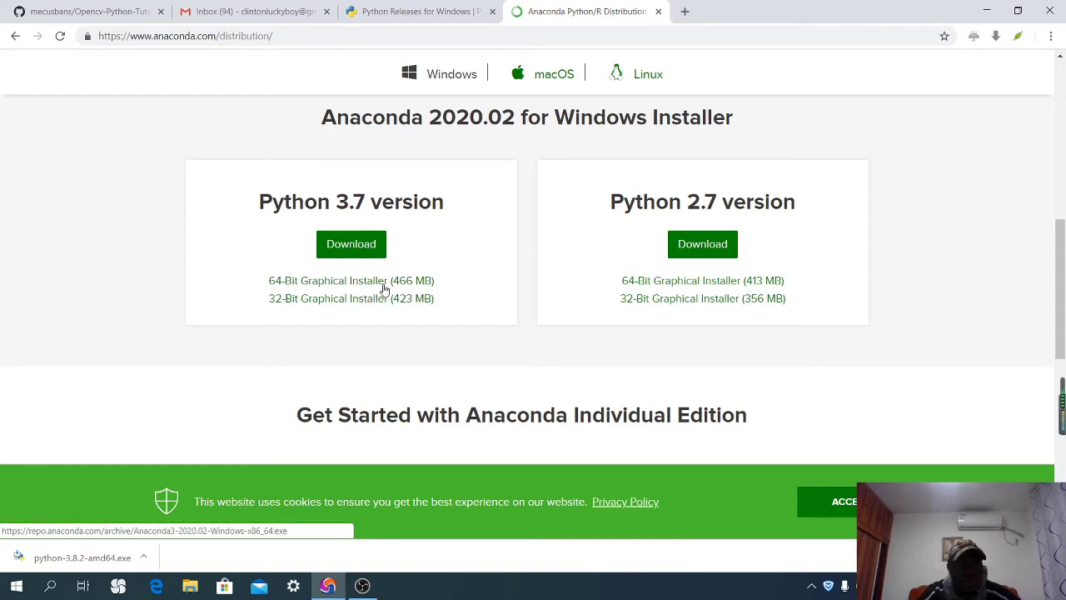
click(310, 284)
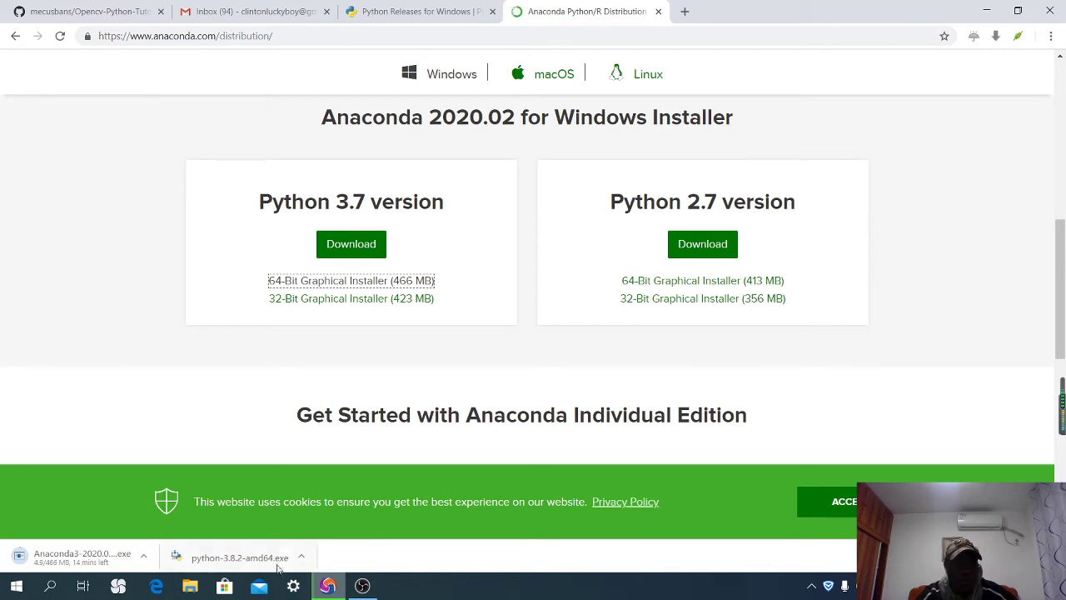
Show the downloaded python-3.8.2-amd64 installer in its folder and launch it
click(303, 559)
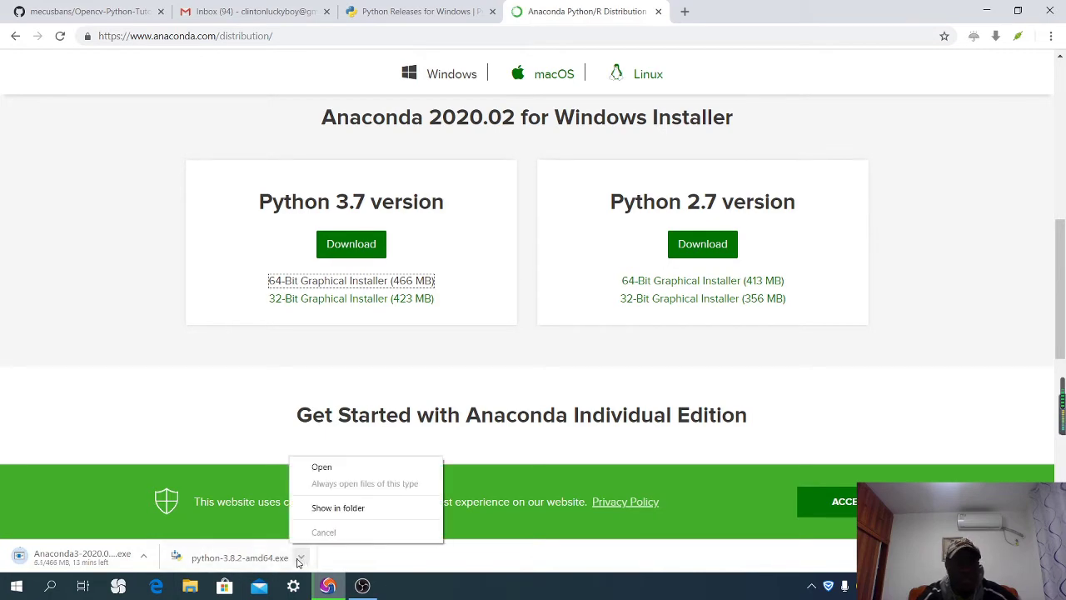
click(318, 511)
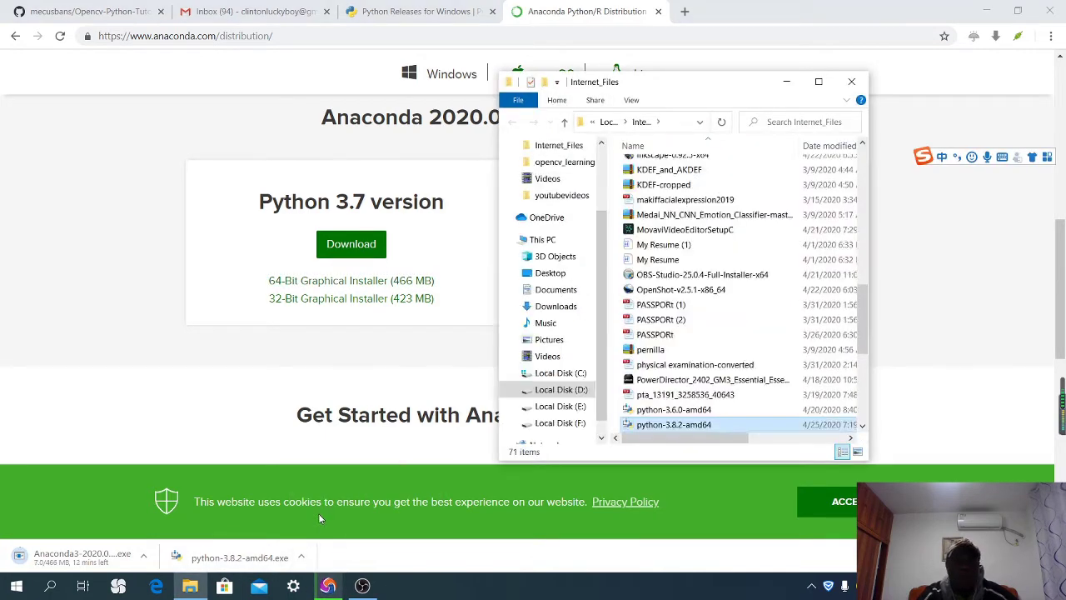
drag(740, 91, 823, 69)
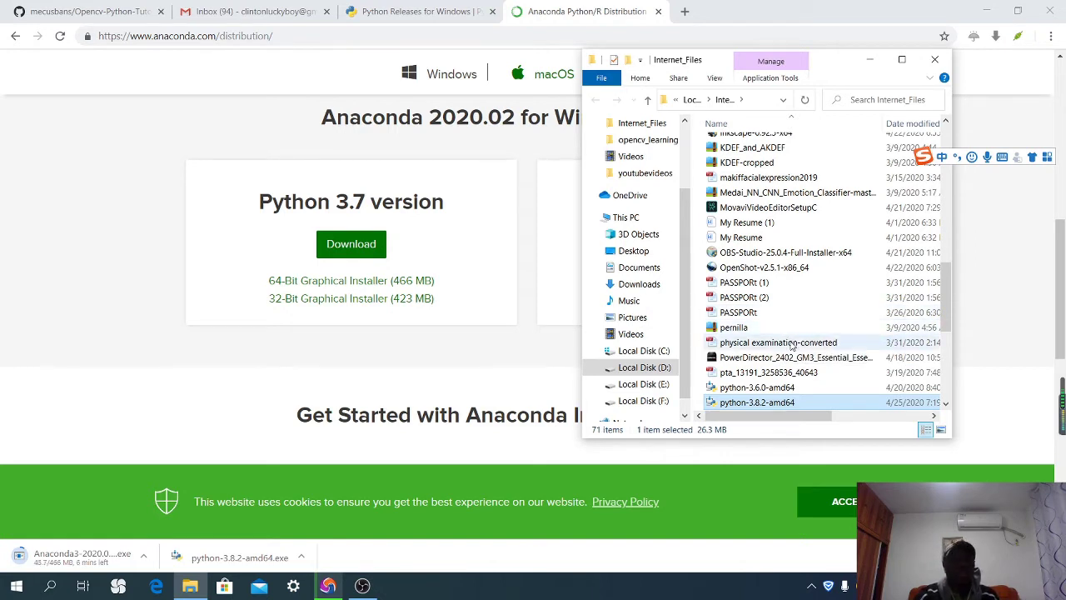
double_click(739, 404)
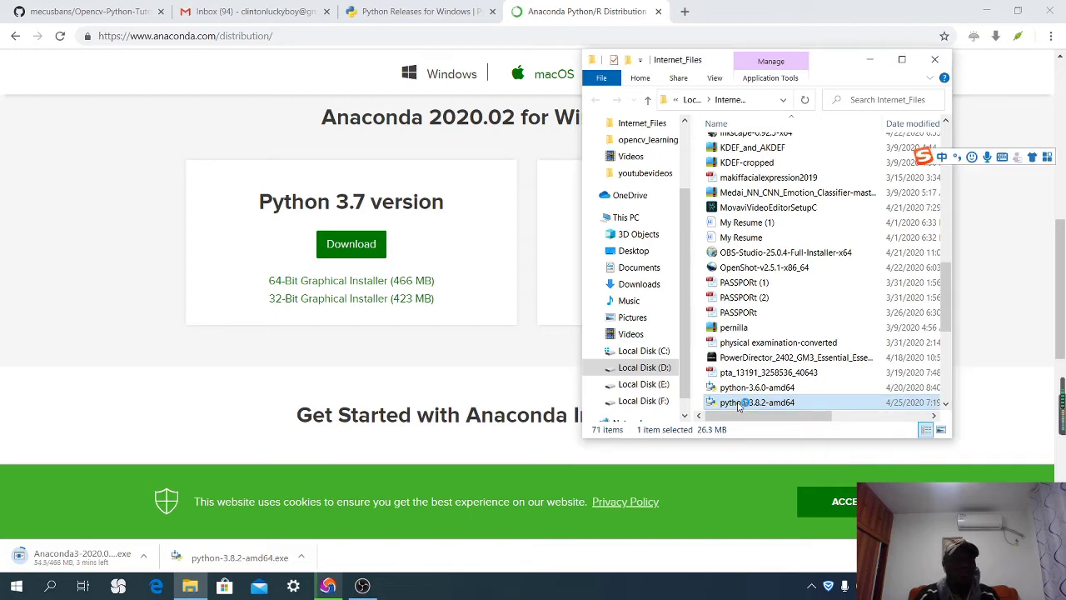
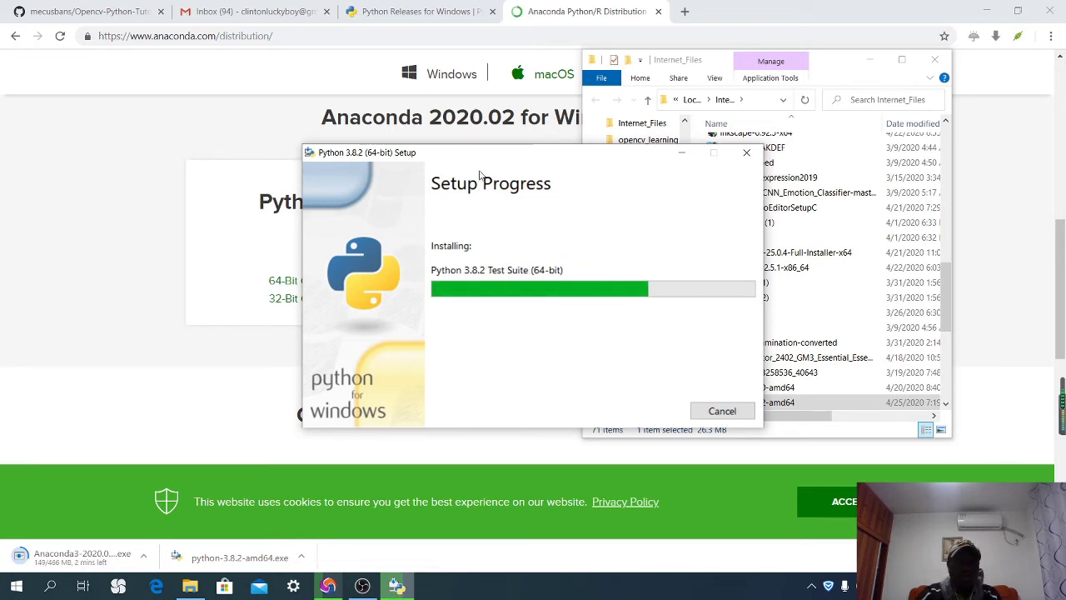
Bring the Python 3.8.2 (64-bit) Setup window back to the front and close it once the installation completes
click(234, 242)
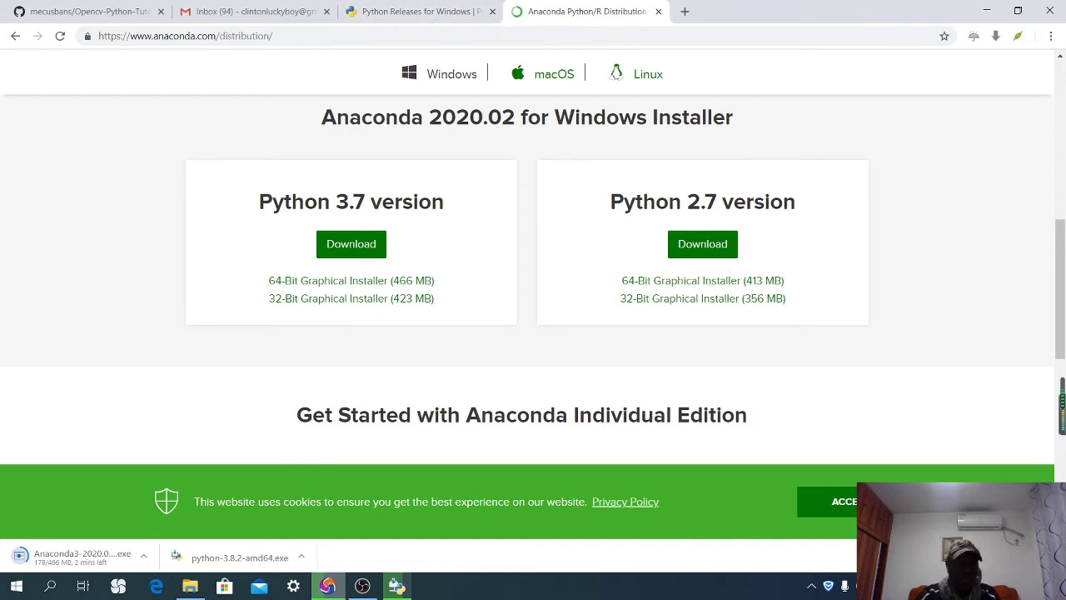
click(398, 586)
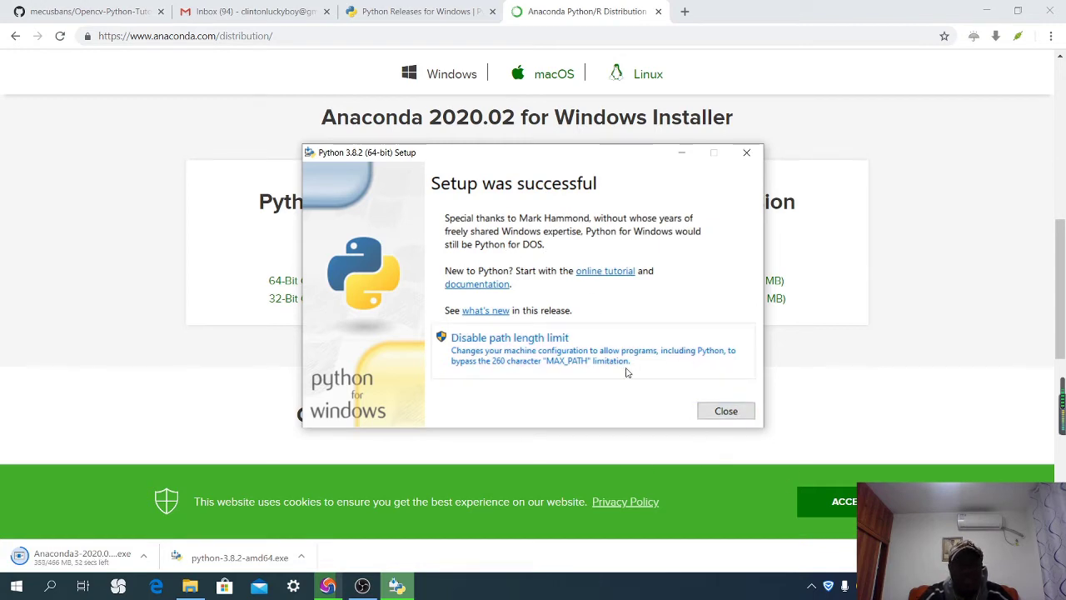
click(733, 417)
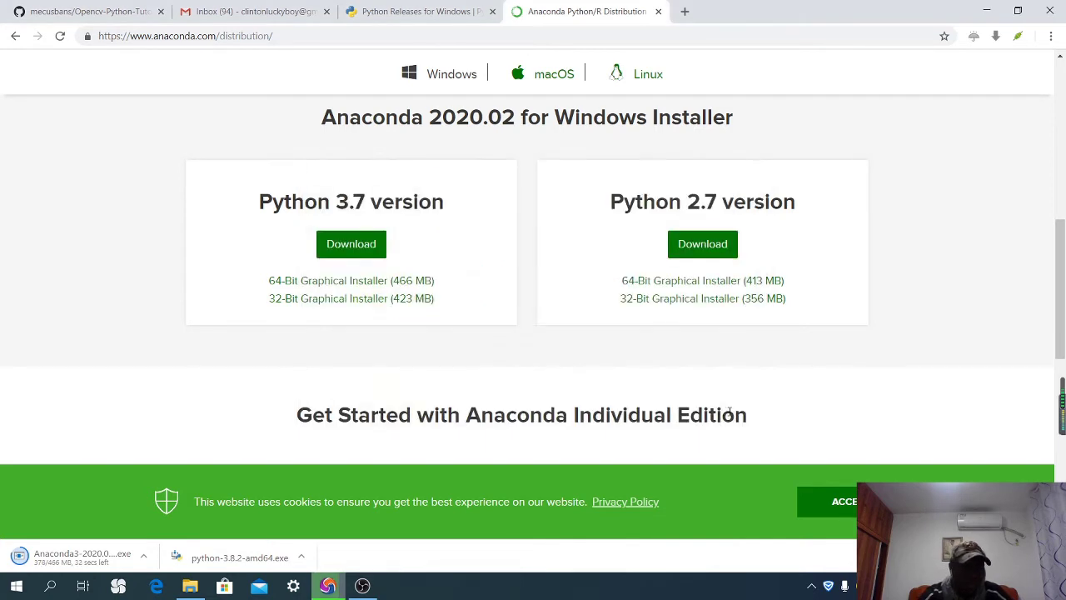
Launch the downloaded Anaconda3-2020.02-Windows-x86_64 installer from its folder and close the folder window
mouse_move(190, 586)
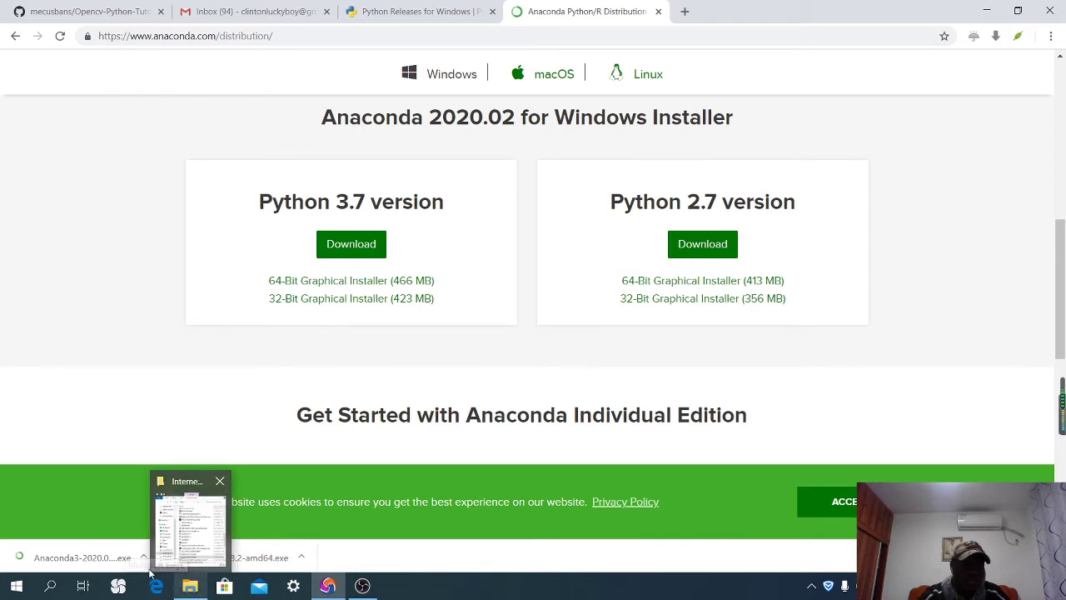
click(143, 559)
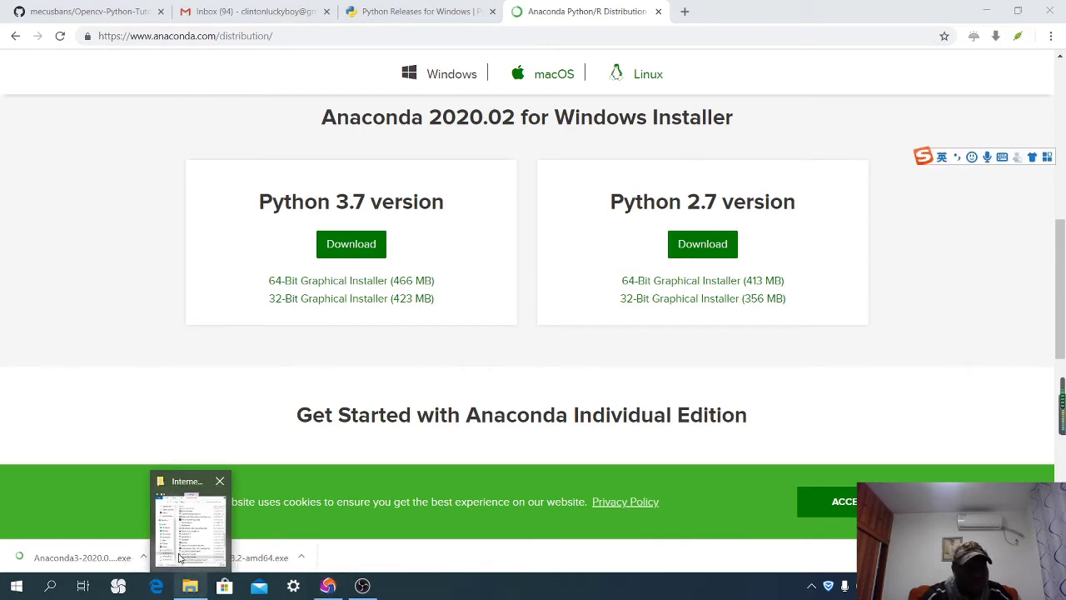
mouse_move(185, 557)
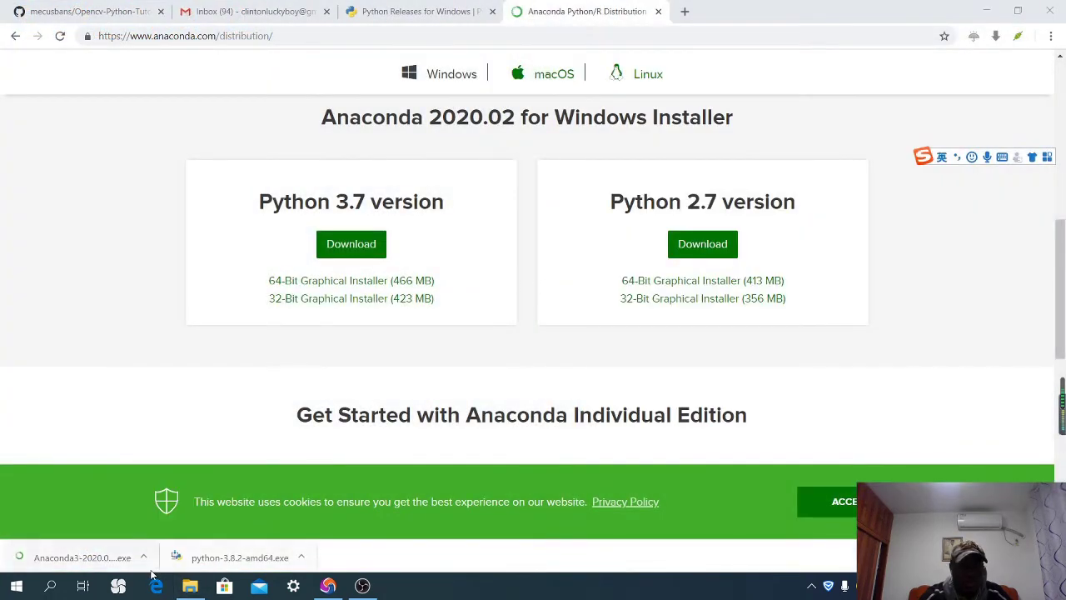
click(144, 557)
click(182, 508)
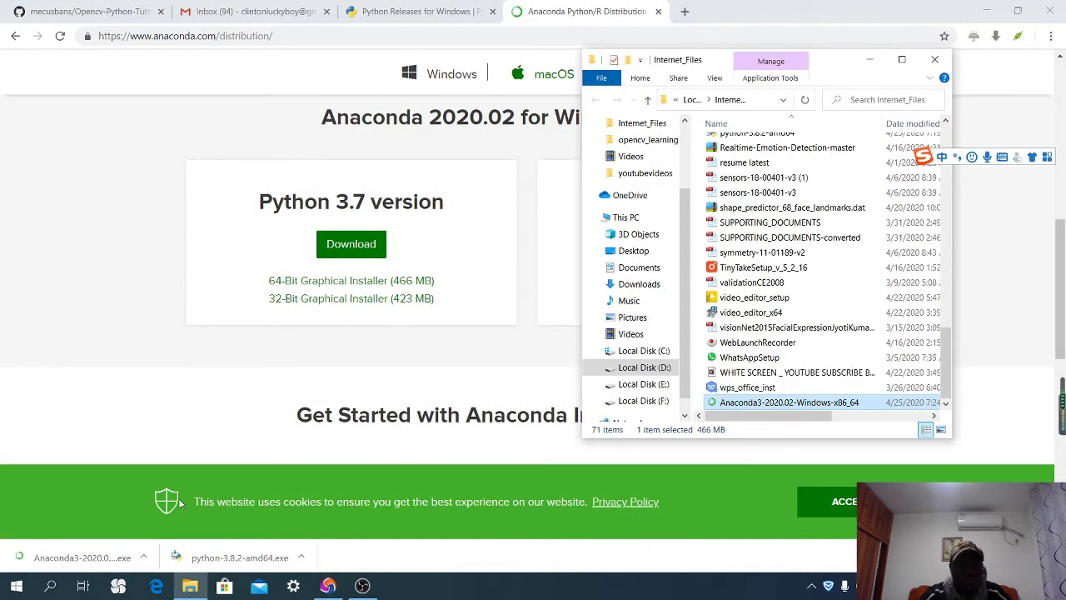
double_click(771, 404)
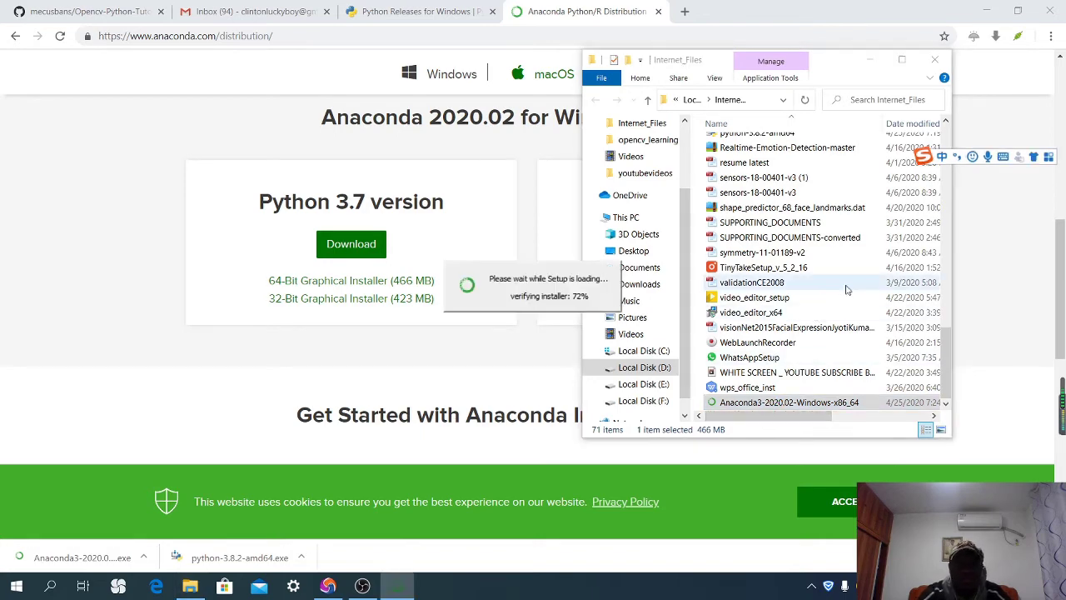
click(935, 59)
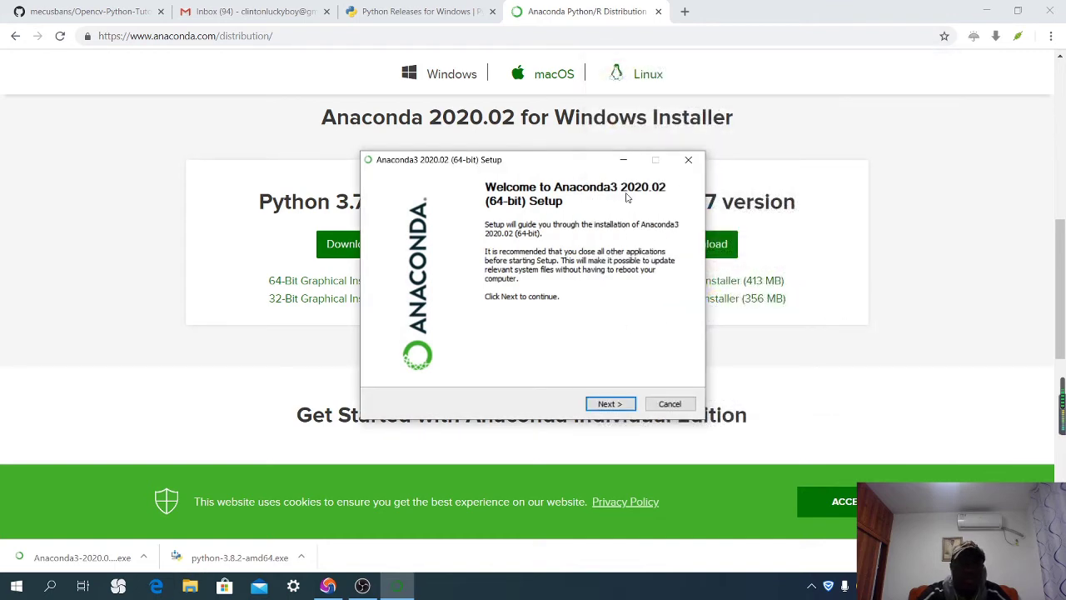
Accept the Anaconda3 license agreement and keep the installation type as Just Me (recommended)
click(616, 401)
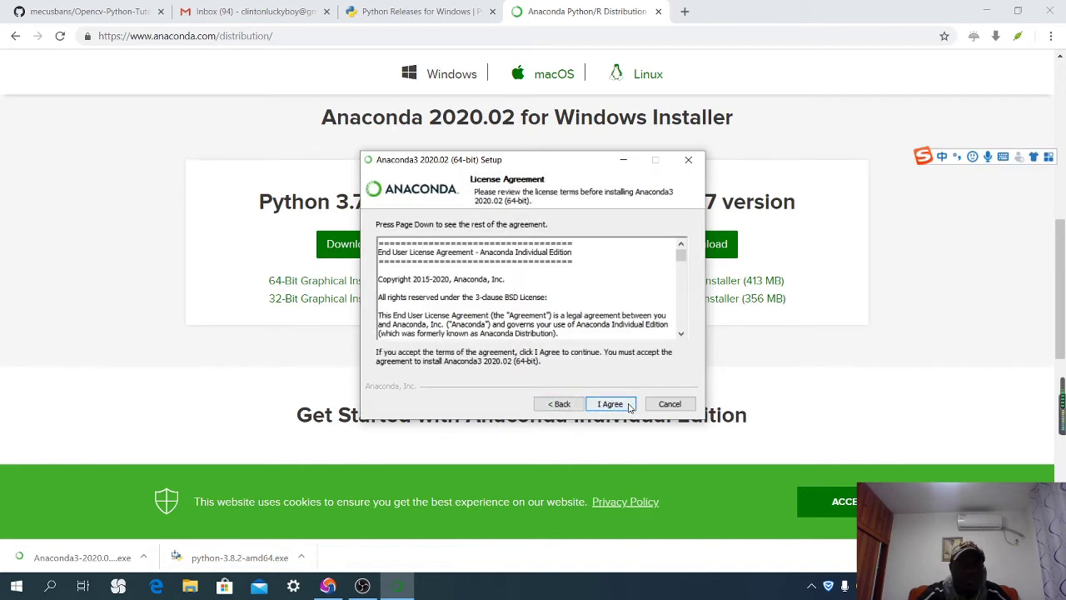
scroll(589, 299, down, 5)
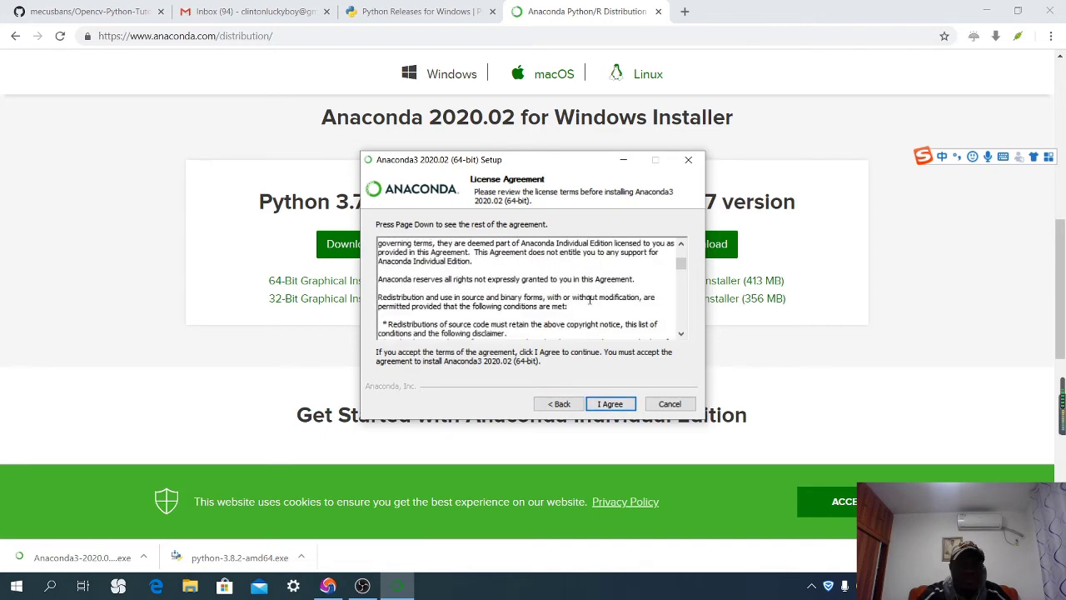
click(614, 406)
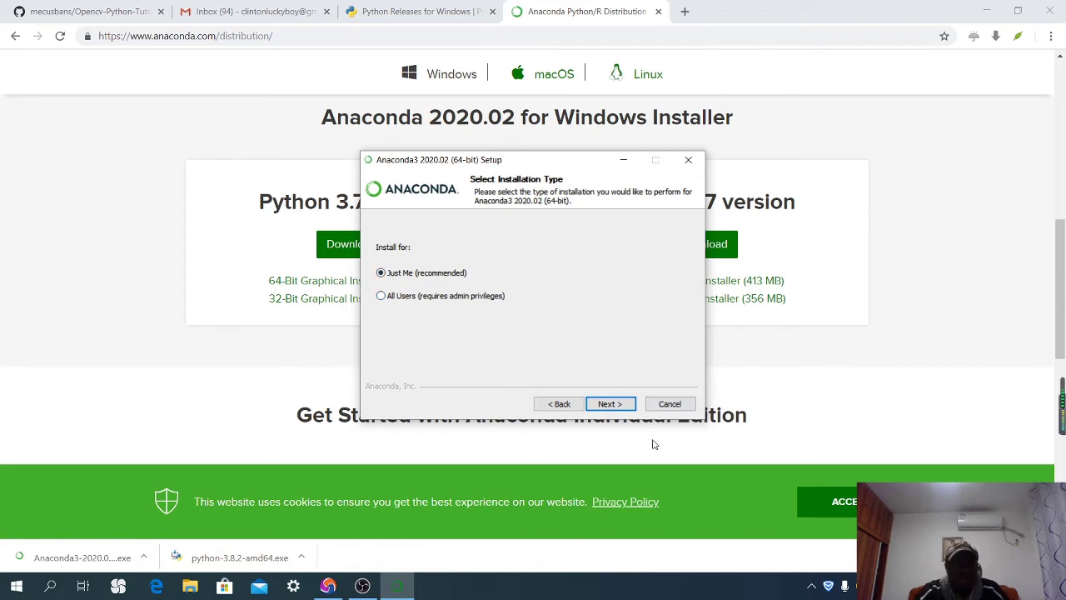
click(621, 406)
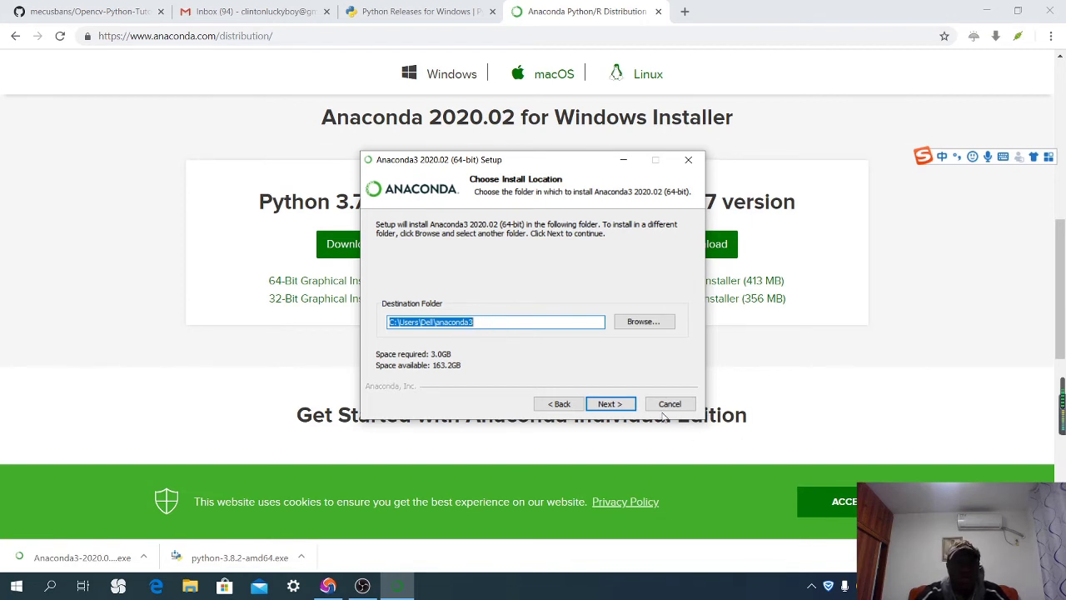
Try to continue the Anaconda3 setup with the default destination folder C:\Users\Dell\anaconda3
click(620, 406)
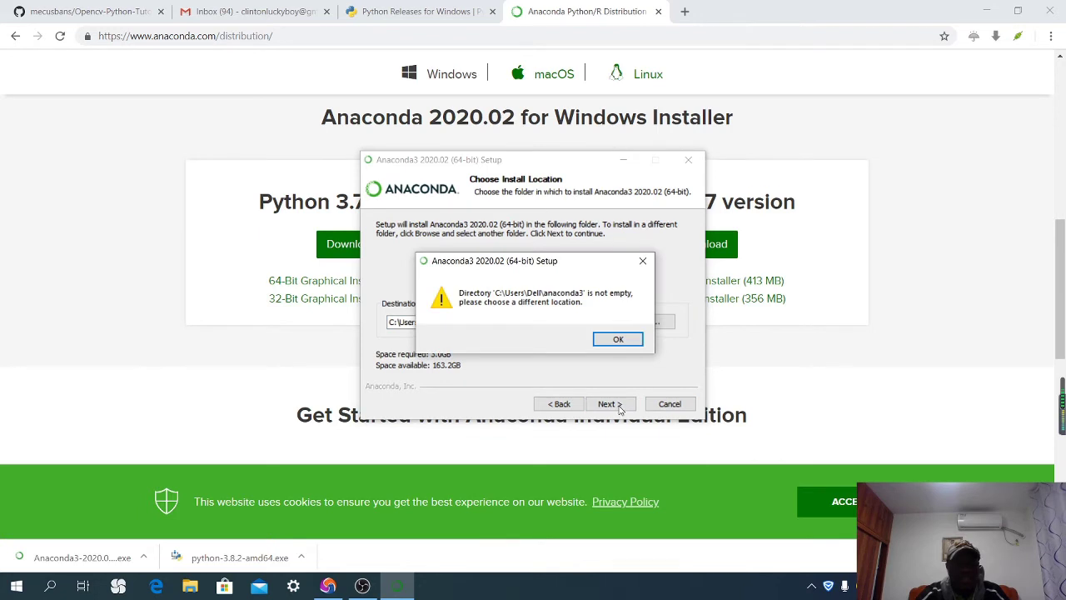
click(618, 340)
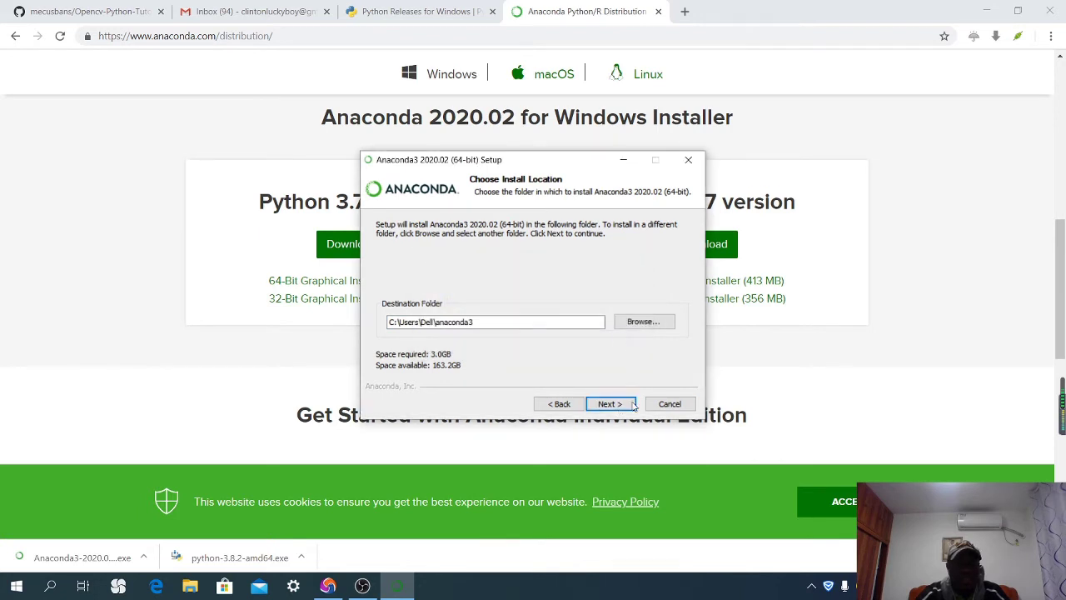
click(608, 404)
click(617, 340)
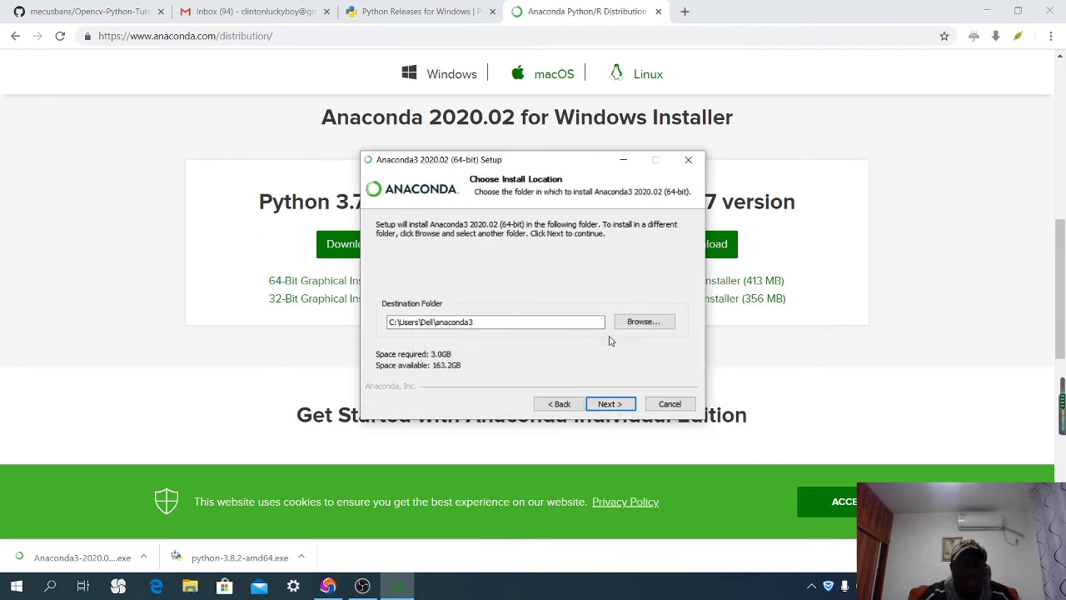
click(498, 320)
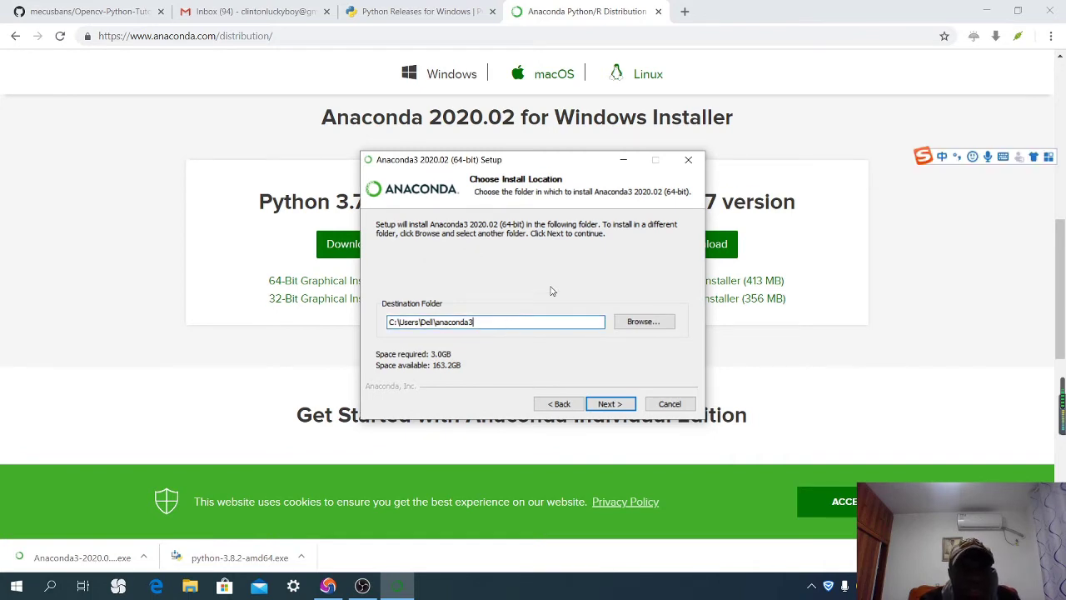
click(609, 404)
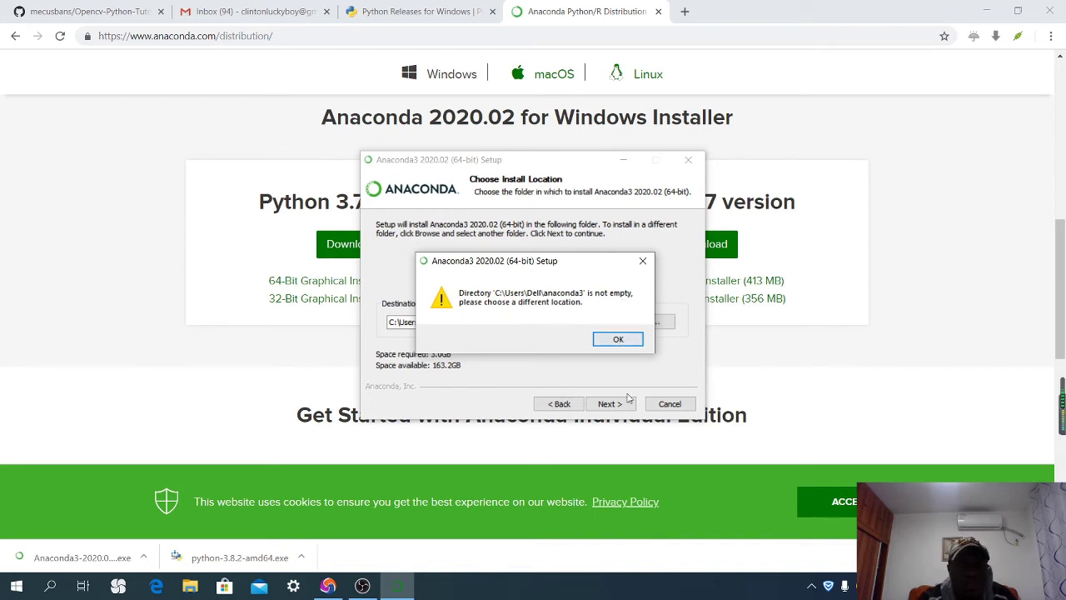
click(617, 339)
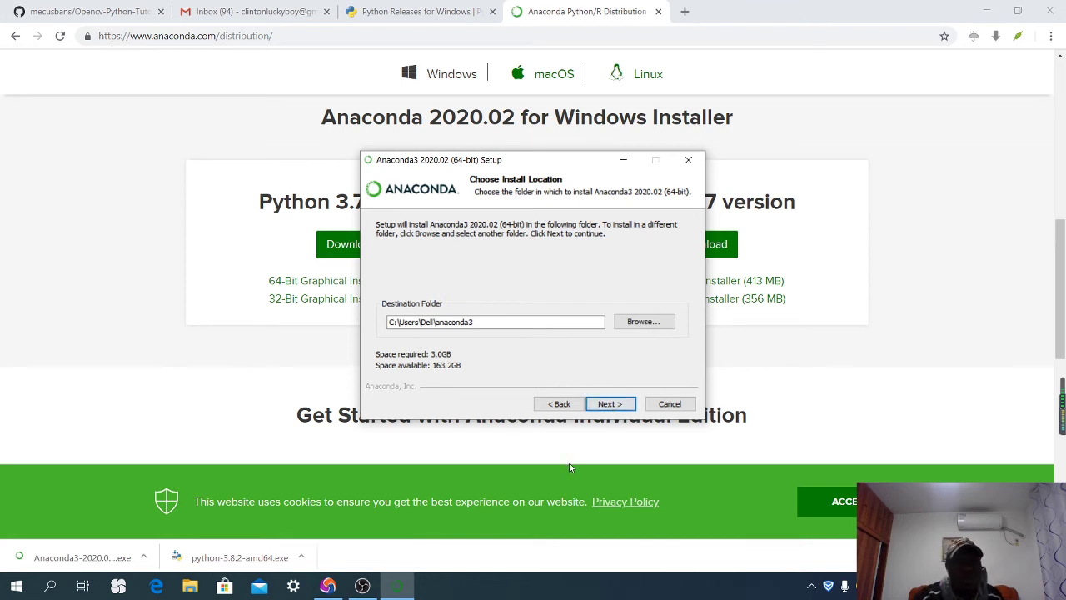
Browse for a different Anaconda3 install folder and expand Local Disk (D:) under This PC
click(644, 323)
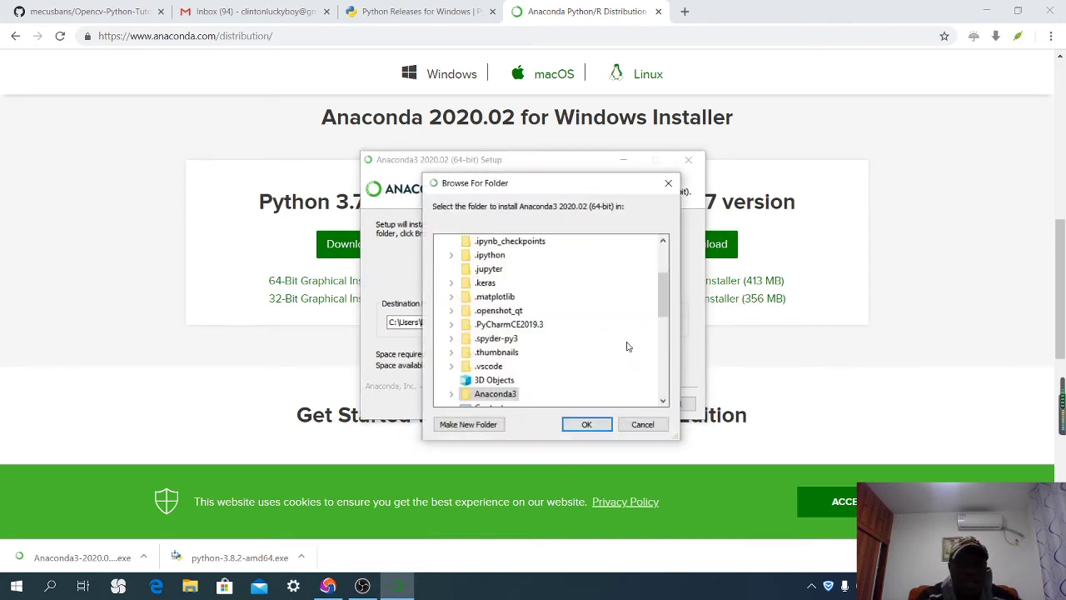
scroll(499, 350, down, 4)
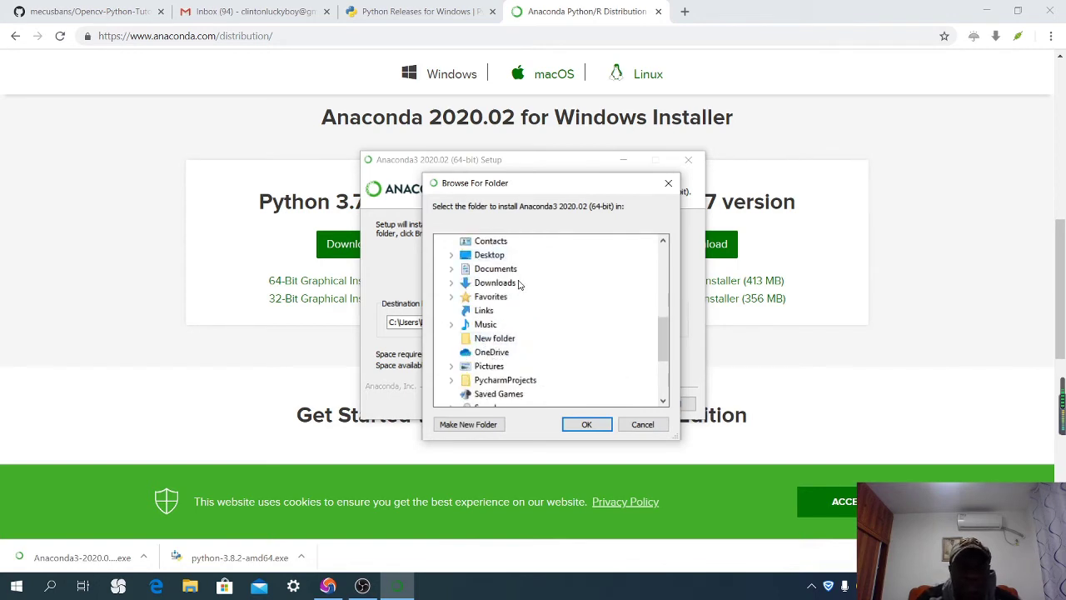
scroll(490, 298, up, 4)
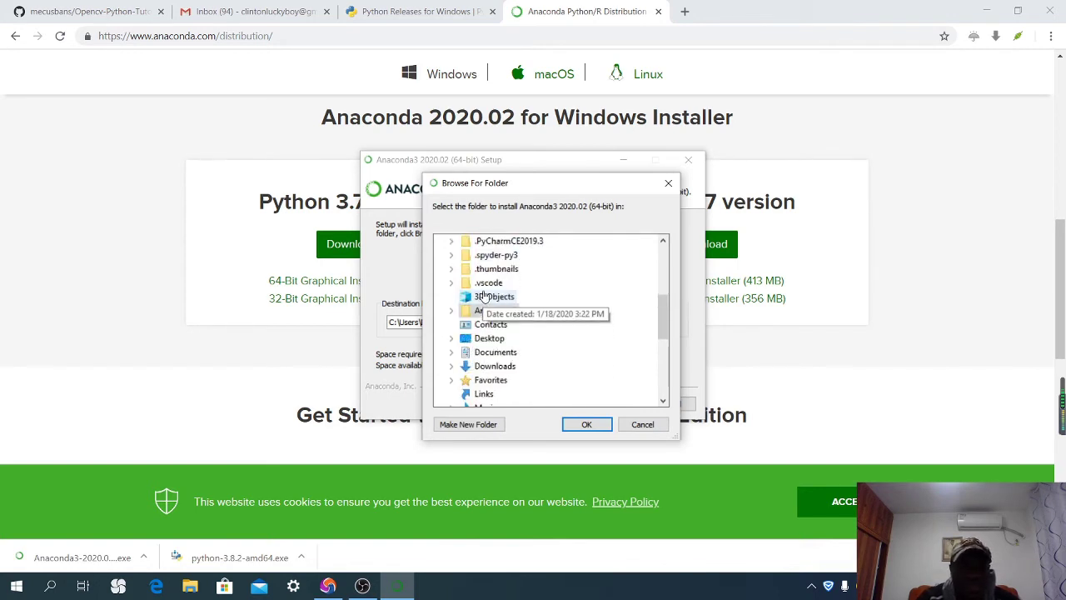
scroll(490, 298, up, 2)
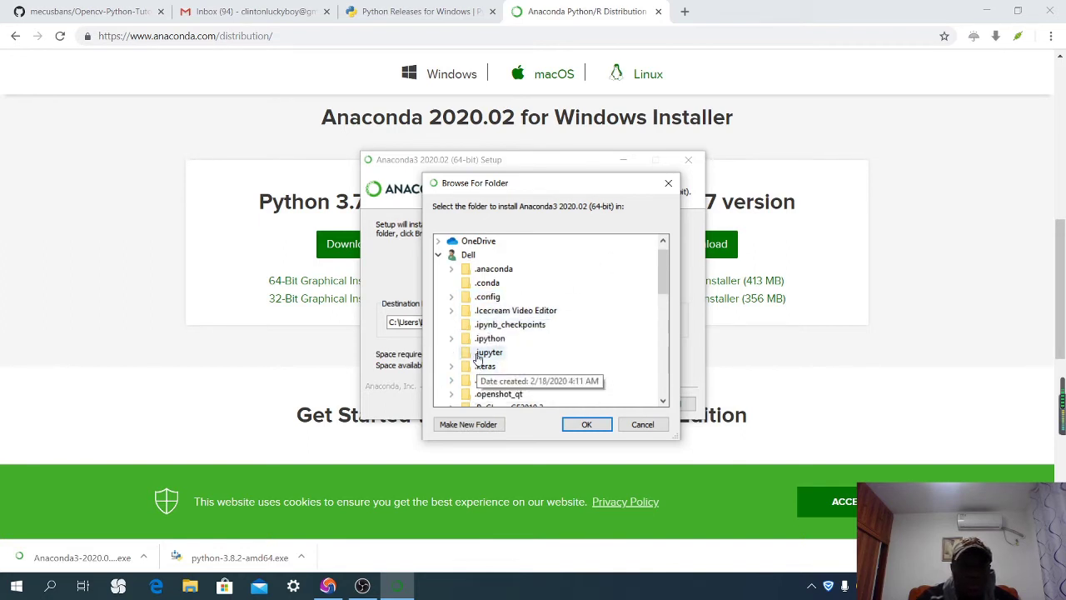
scroll(466, 367, down, 5)
scroll(488, 358, down, 3)
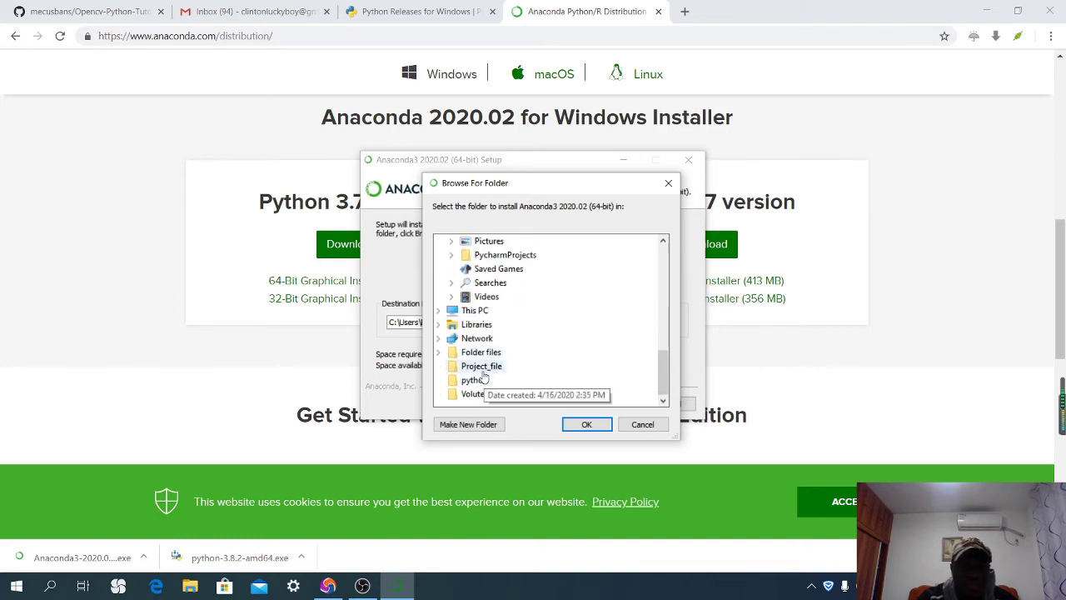
double_click(482, 310)
scroll(500, 329, down, 2)
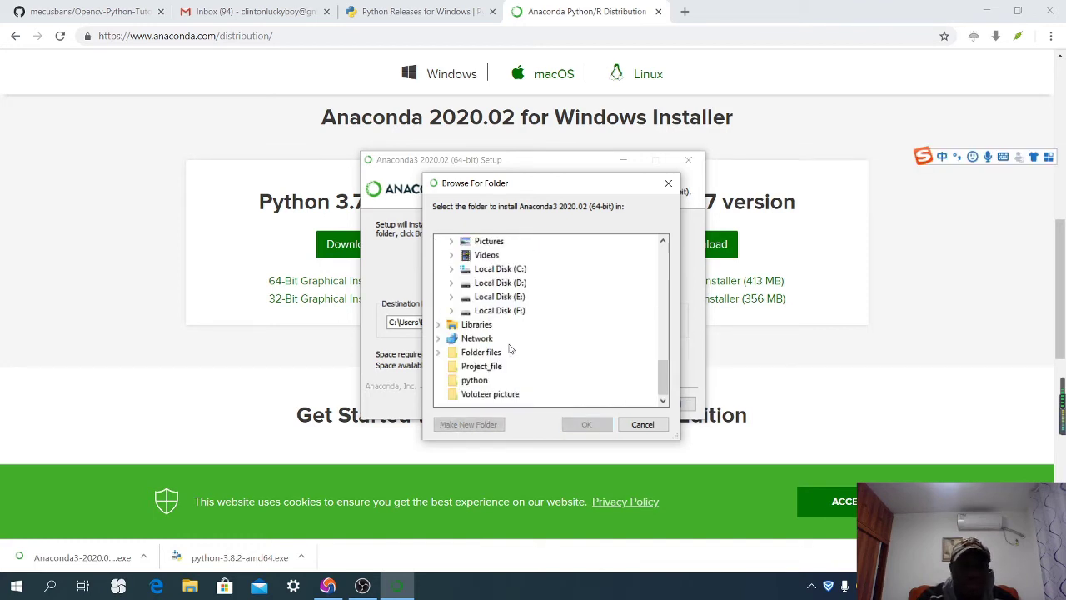
double_click(515, 285)
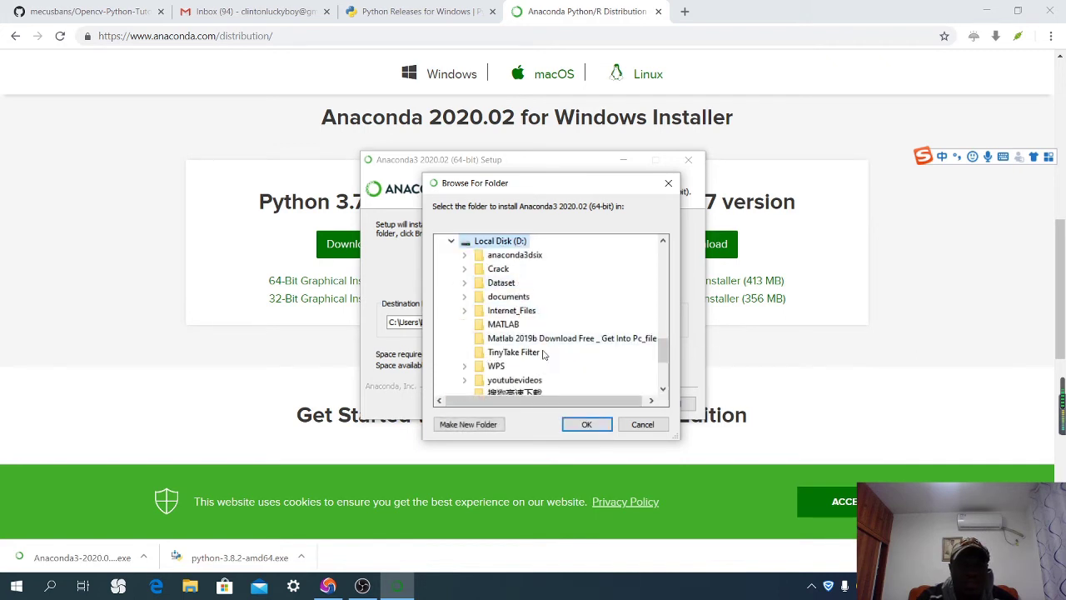
scroll(526, 342, down, 2)
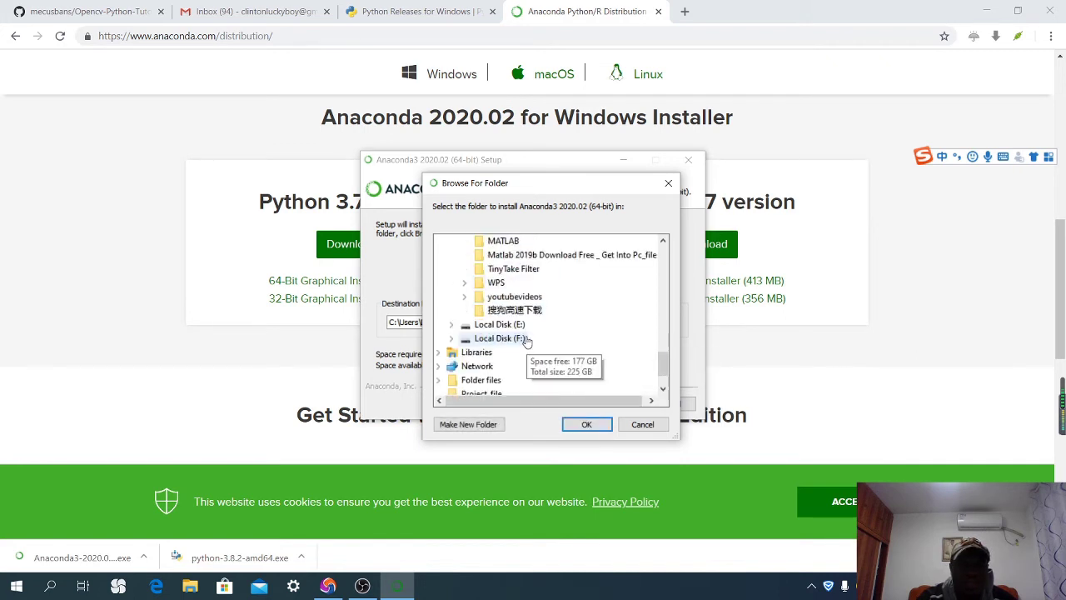
scroll(528, 335, up, 2)
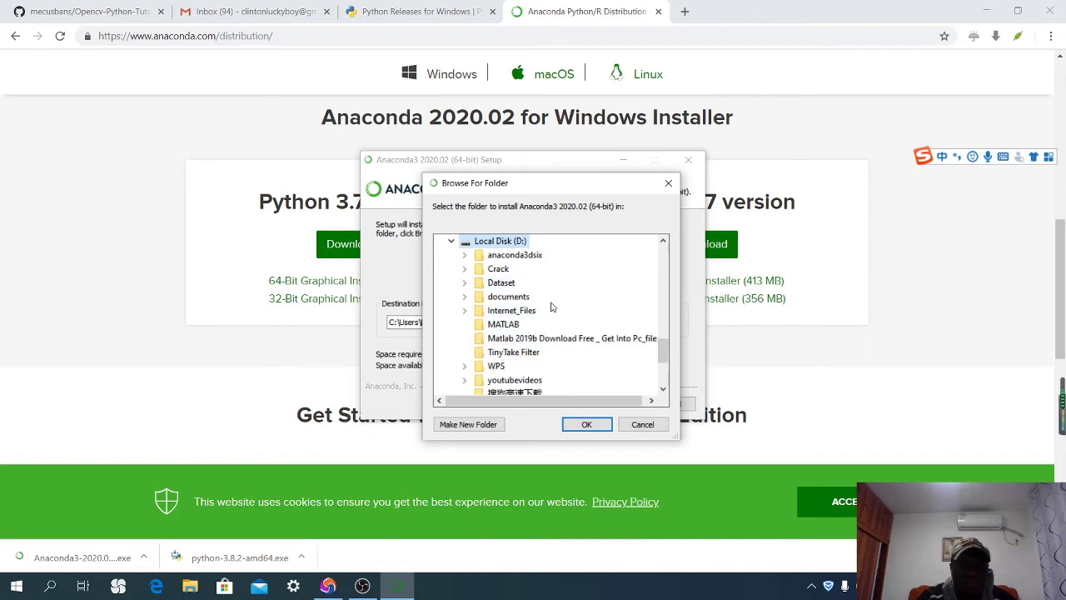
Create a folder named anaconda_2020 on Local Disk (D:) and continue the setup with it as the destination folder
click(469, 425)
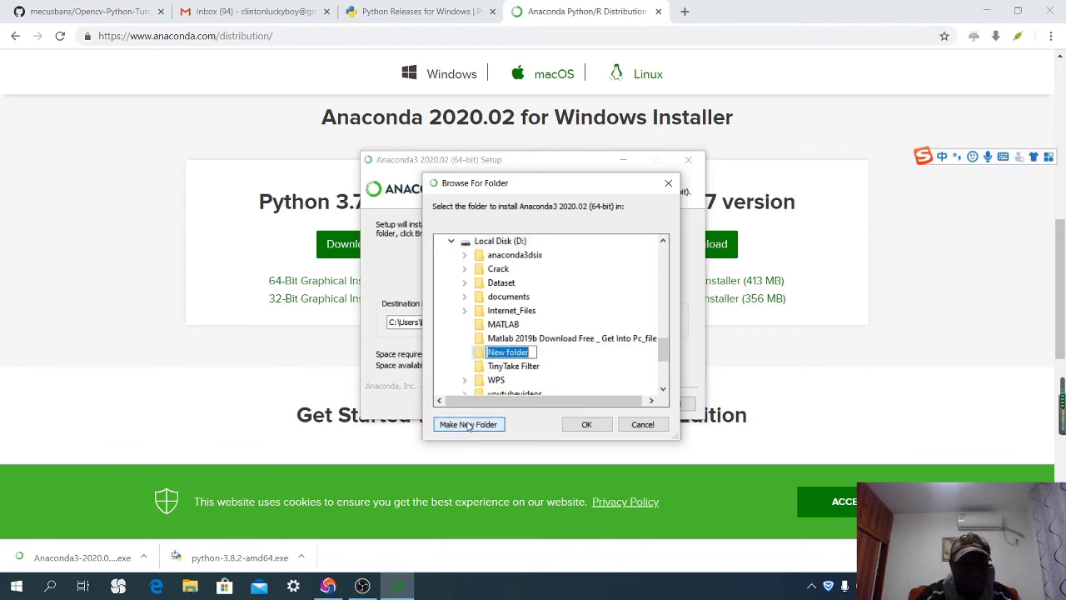
text(a)
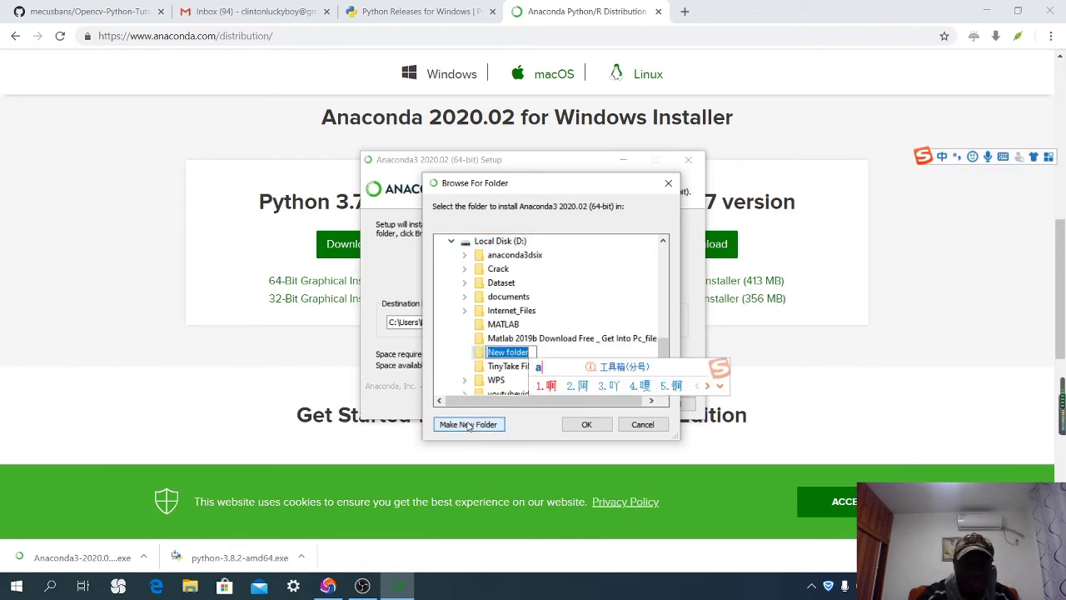
key(BackSpace)
text(anaconda_)
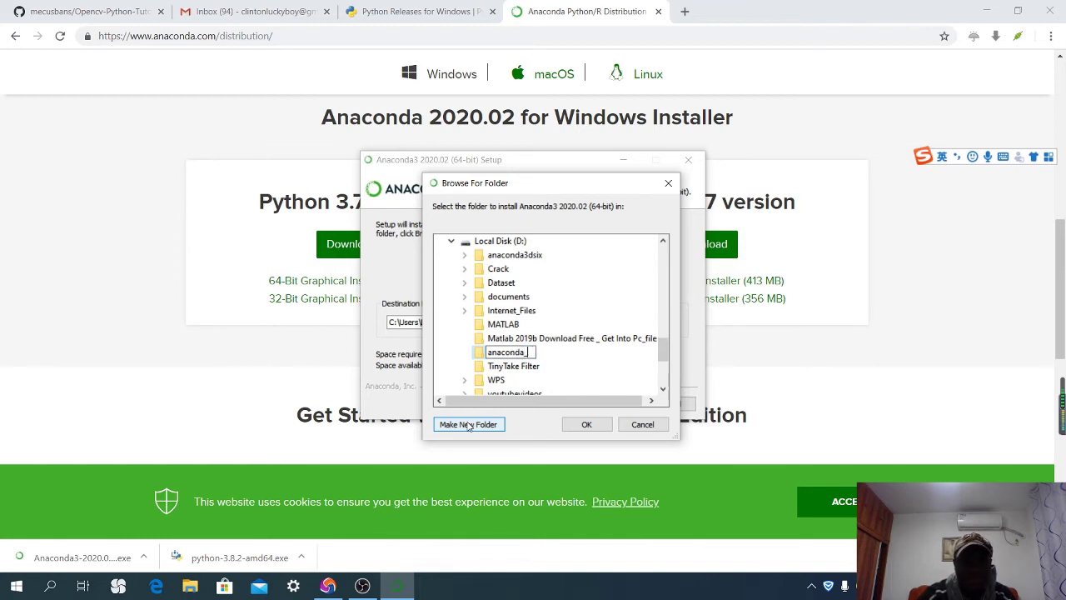
text(2020)
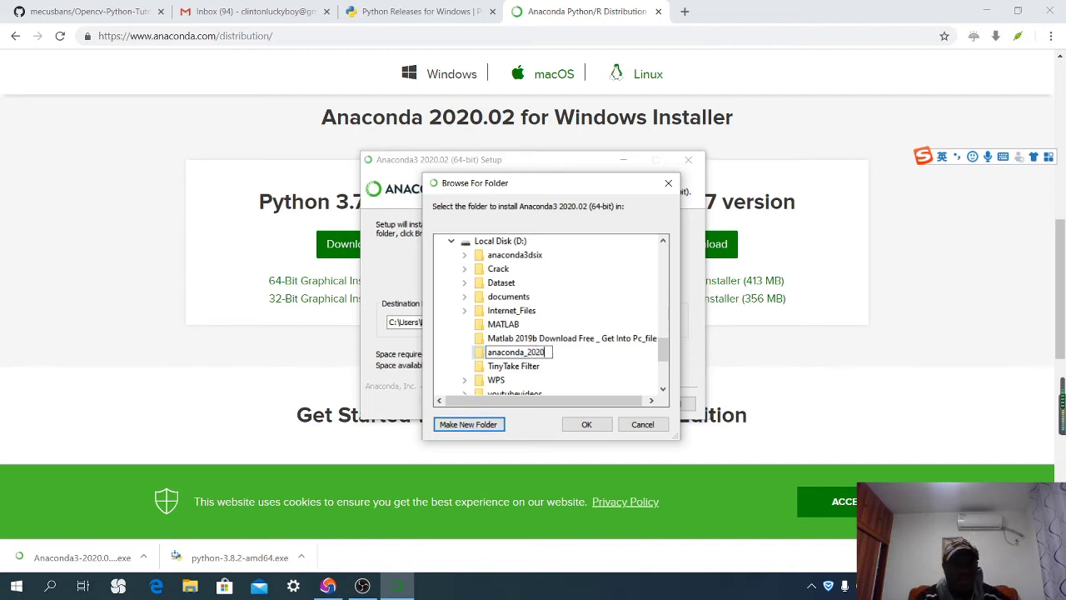
click(587, 424)
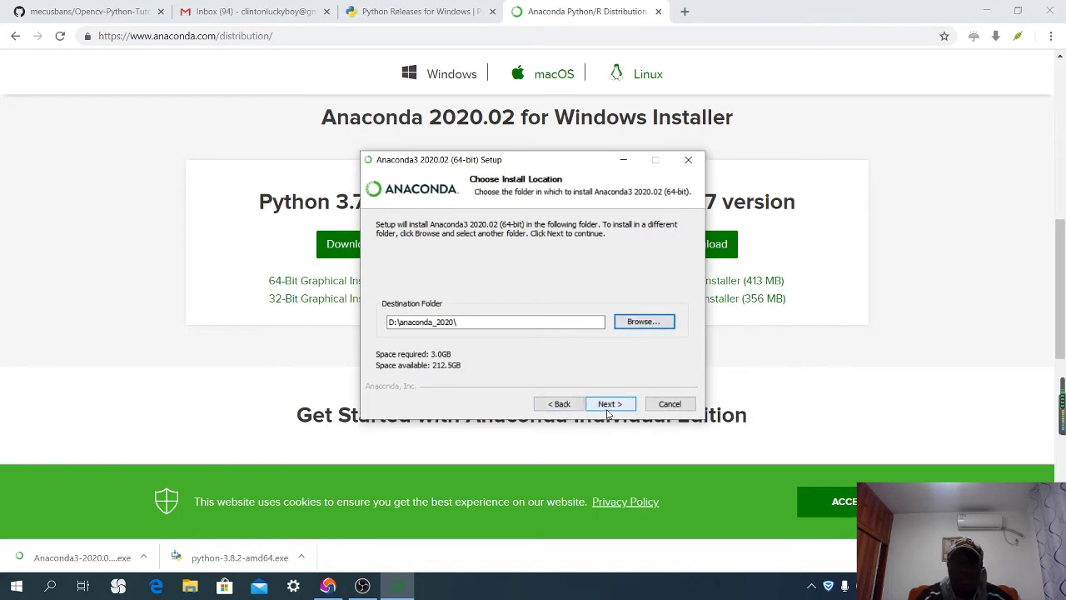
click(611, 405)
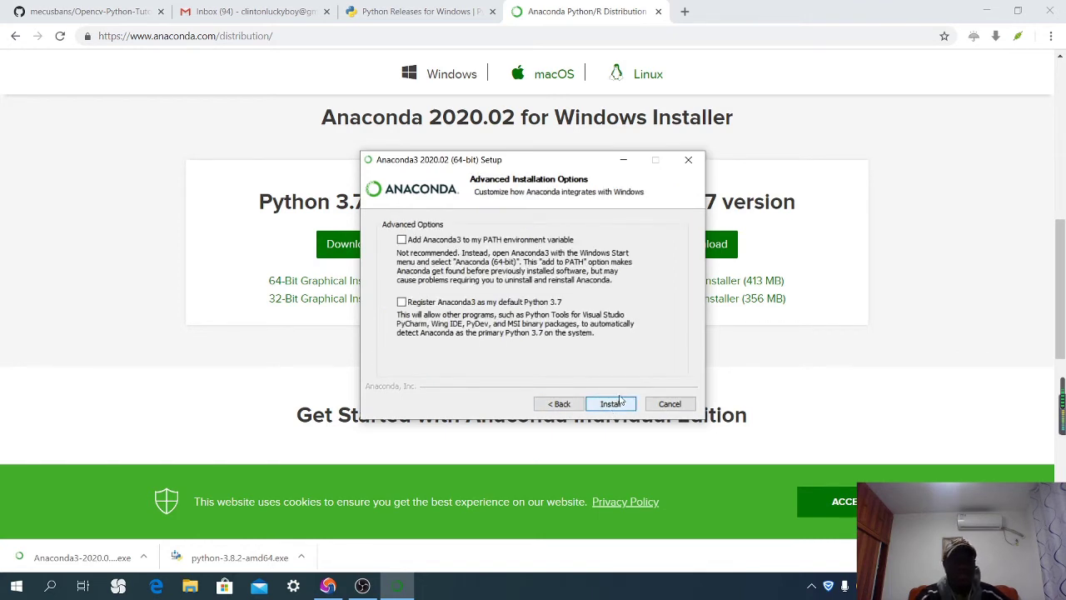
Start the Anaconda3 installation with the option to add it to PATH enabled, declining its registration as the default Python 3.7
click(403, 240)
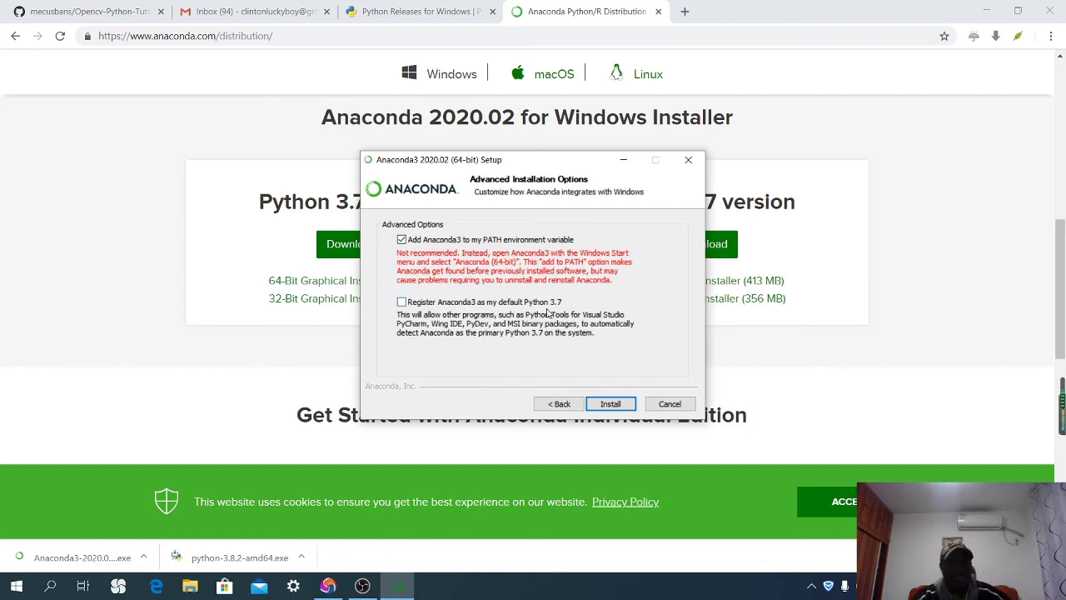
click(412, 307)
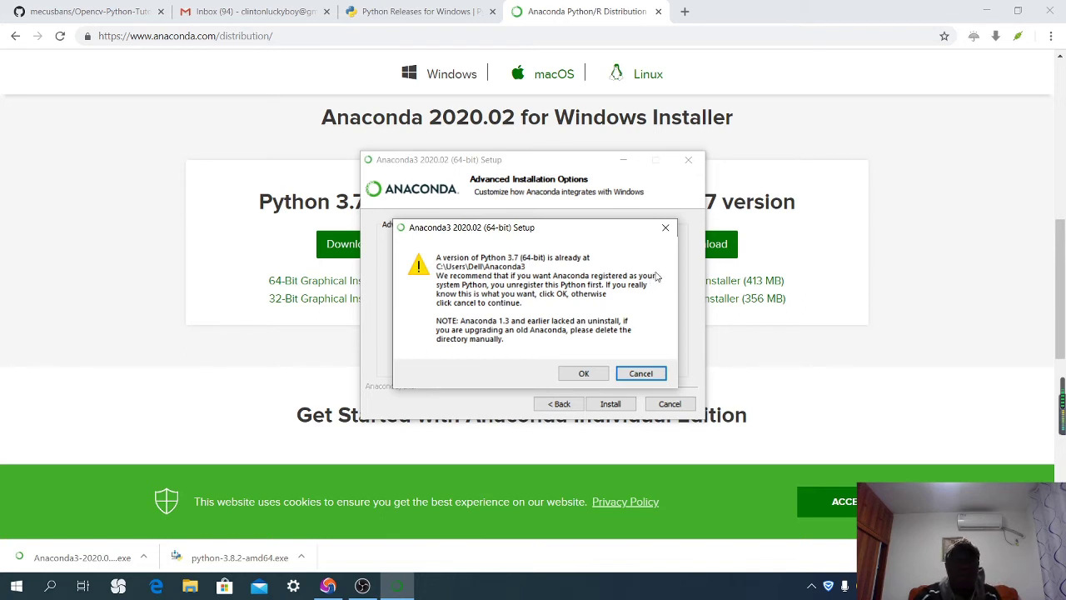
click(641, 373)
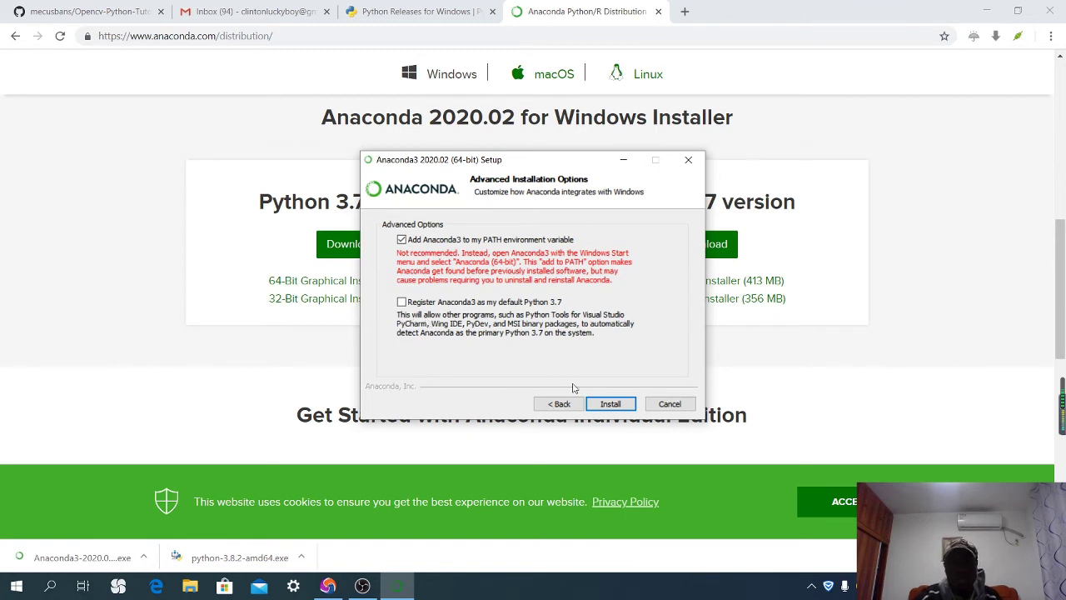
click(612, 405)
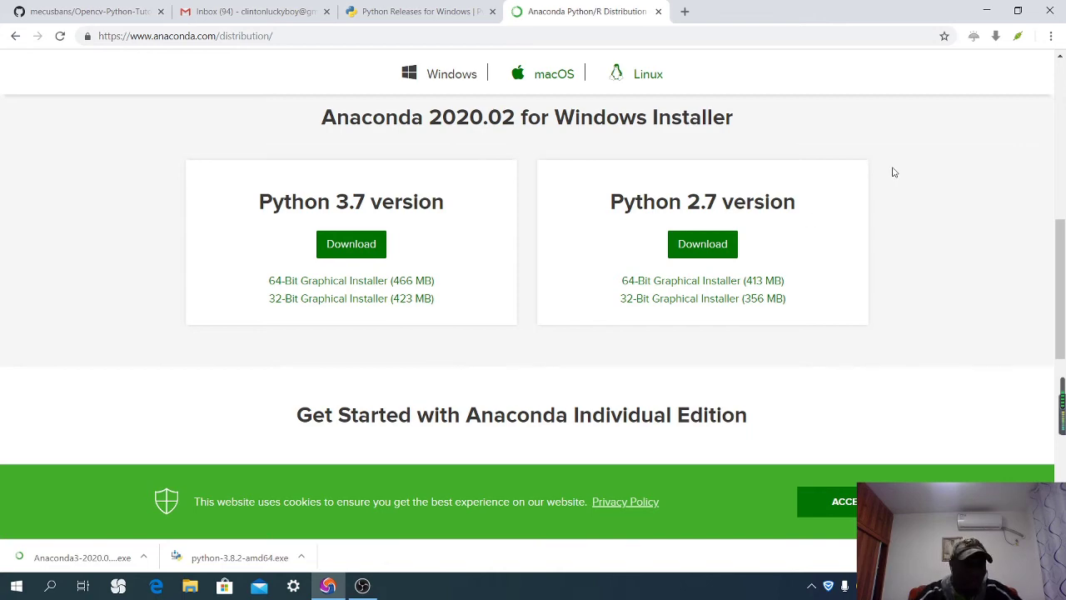
Minimize the browser, search Windows for "ana" and launch Anaconda Navigator (anaconda_2020)
click(986, 11)
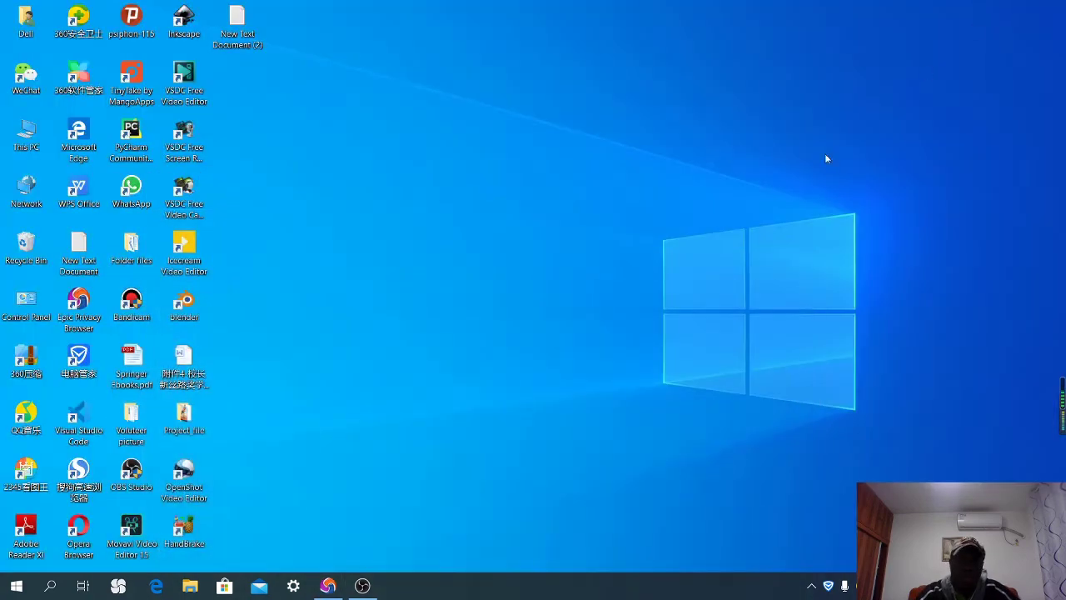
click(50, 588)
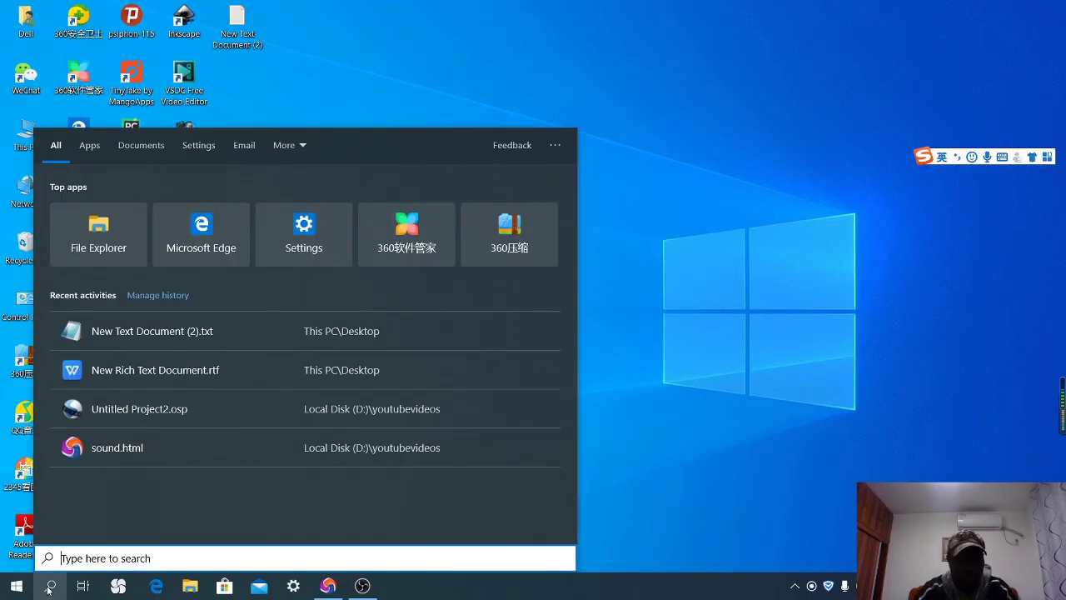
text(ana)
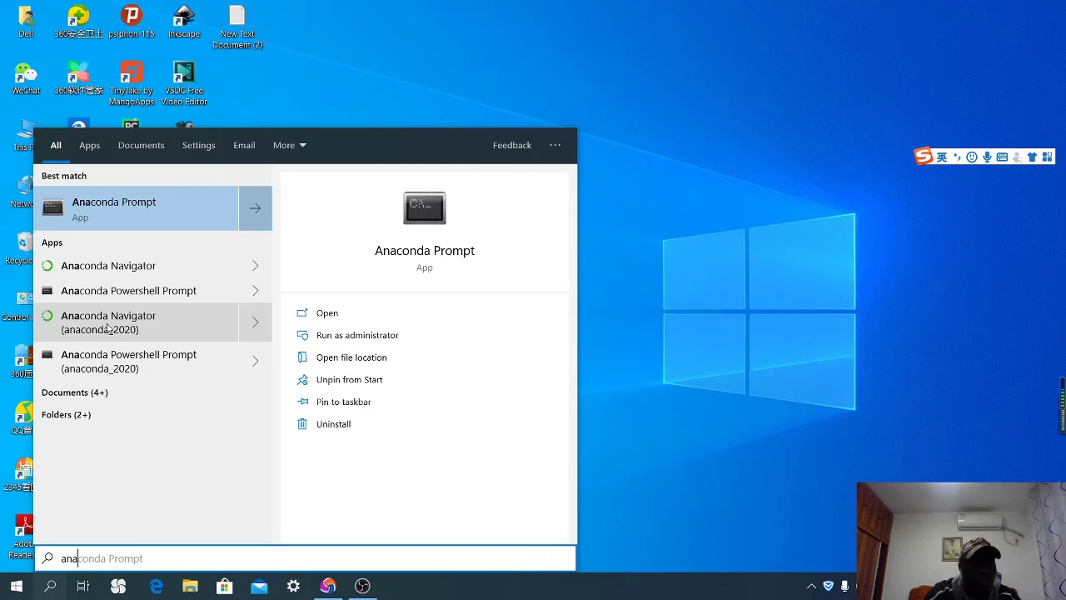
click(107, 328)
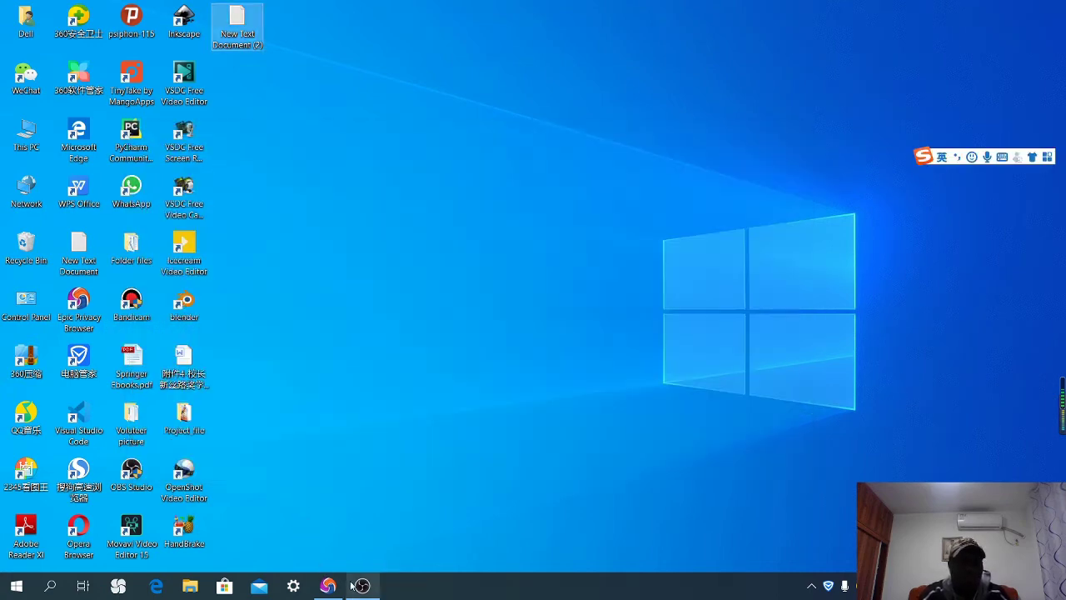
mouse_move(325, 594)
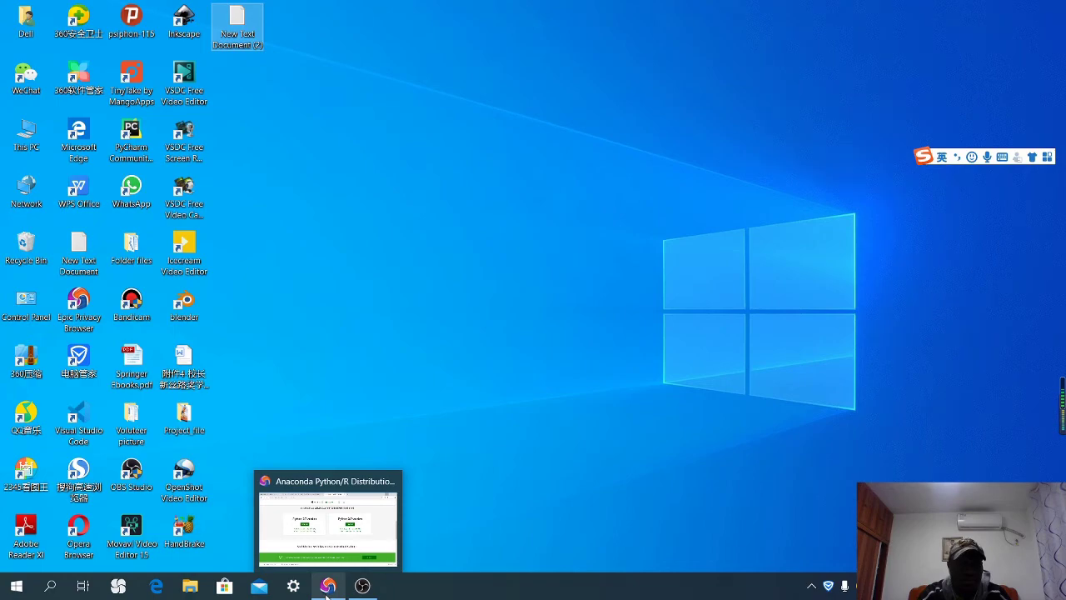
click(327, 588)
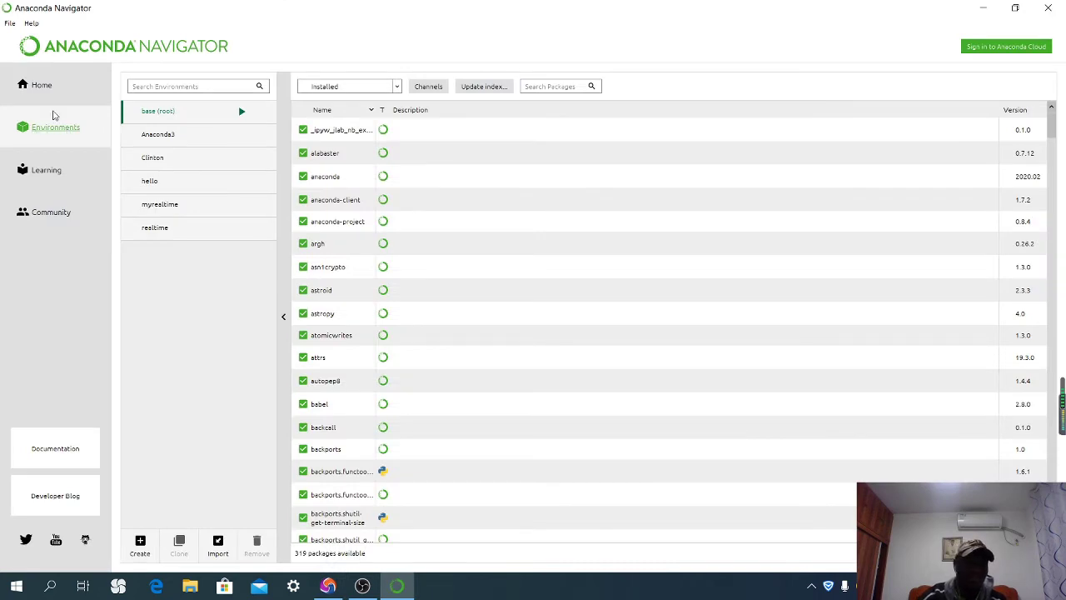
Create a new Anaconda environment named HelloWord with the Python 3.7 package
click(42, 85)
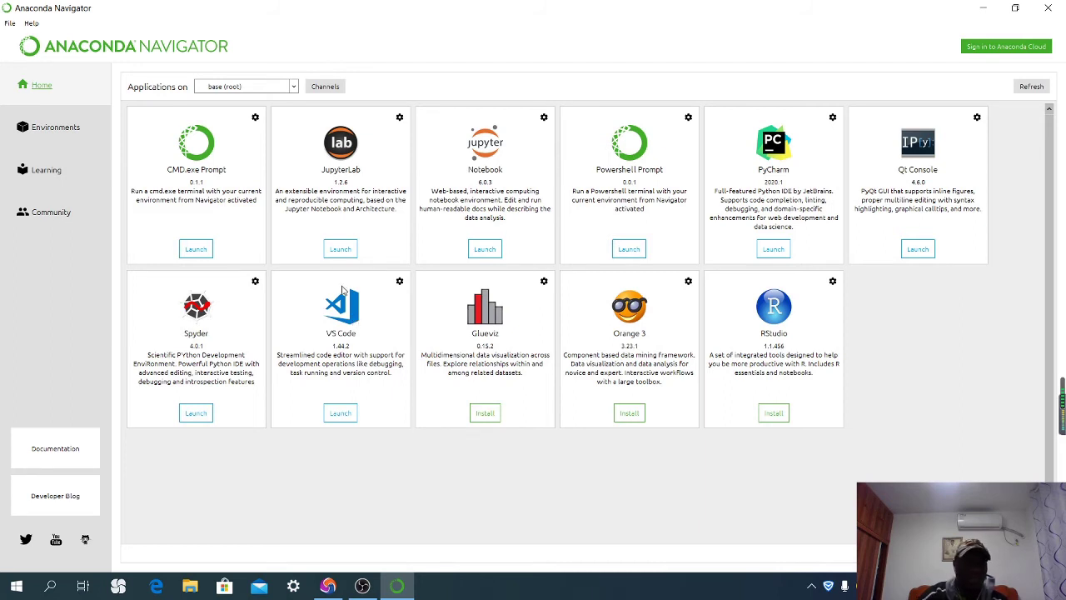
click(50, 132)
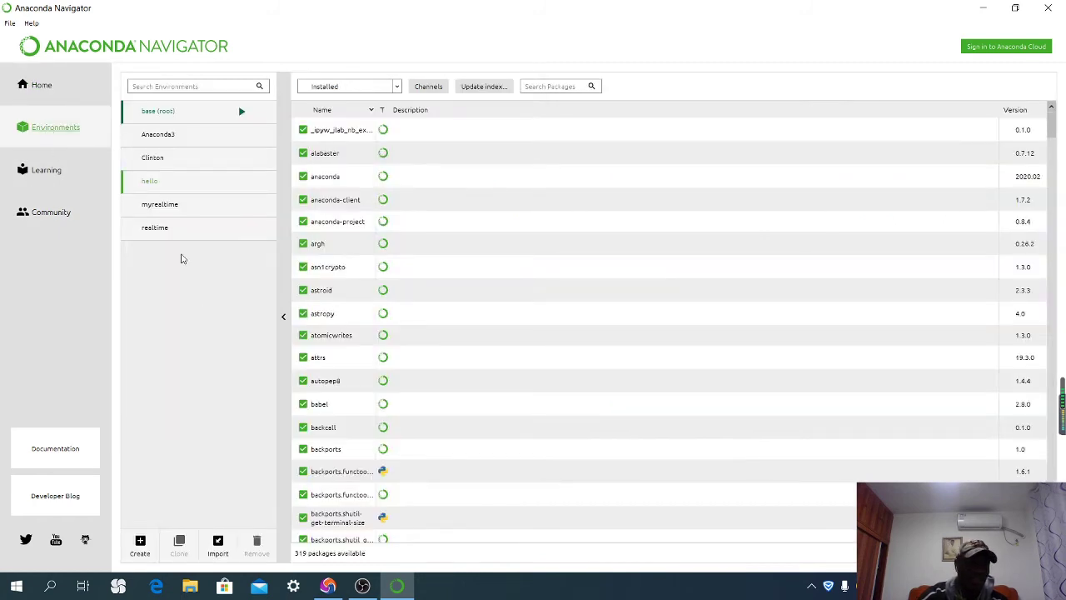
click(143, 555)
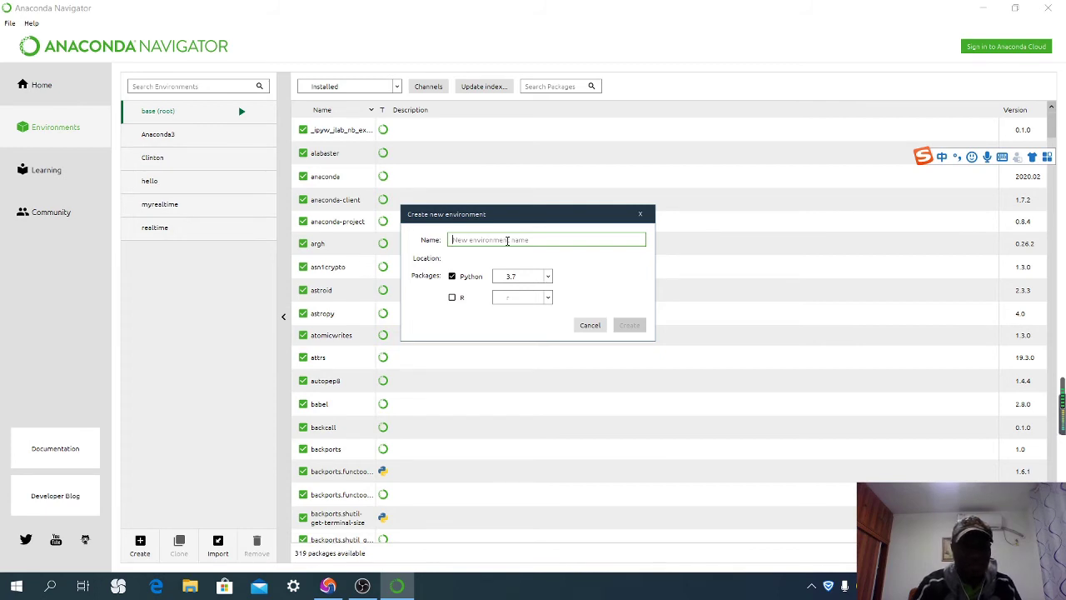
text(Hello)
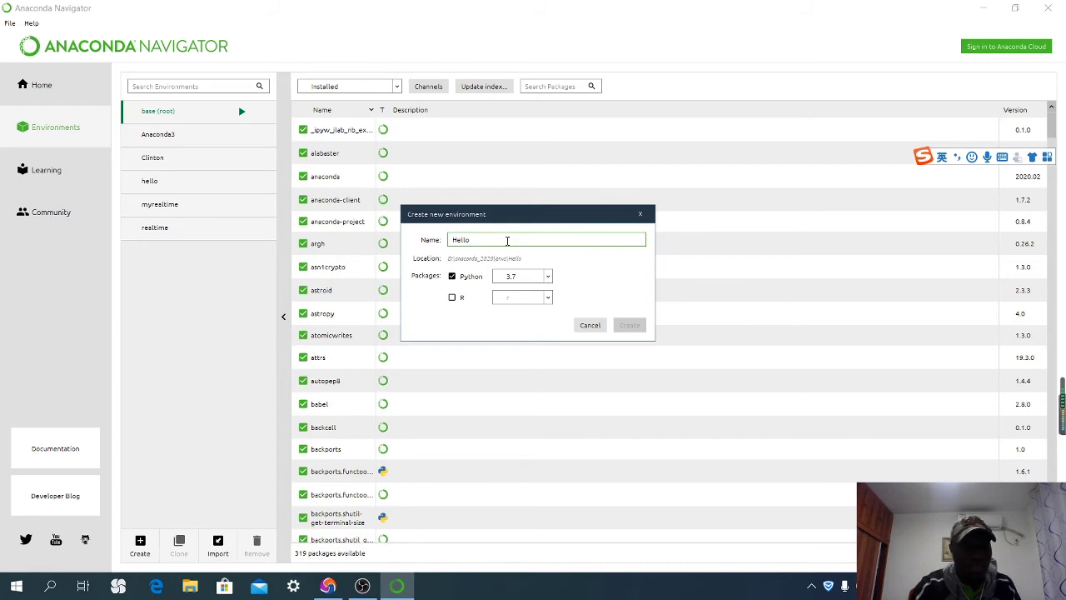
text(Word)
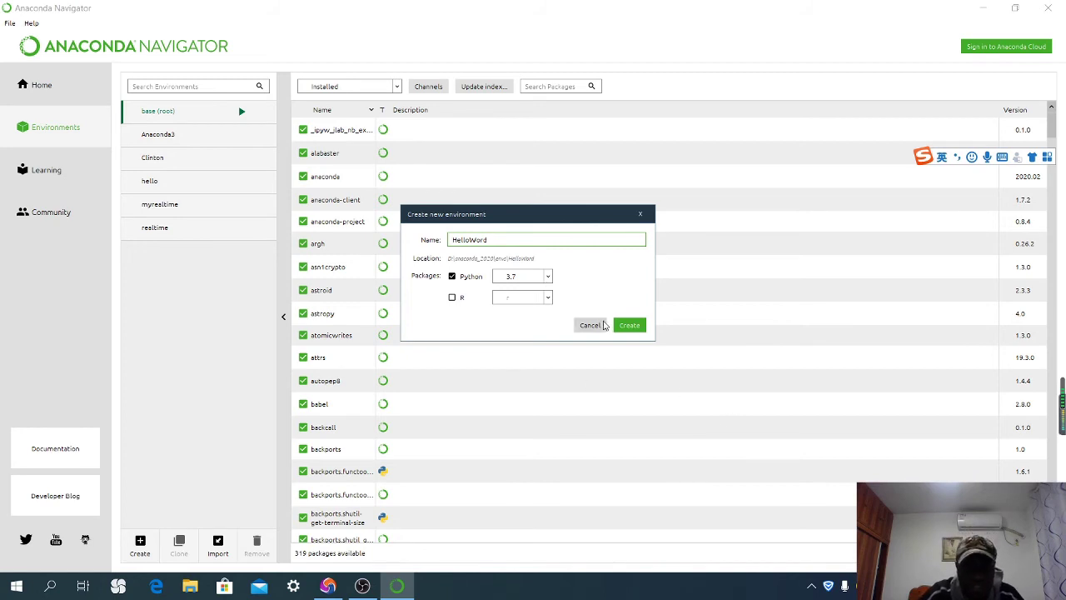
click(548, 278)
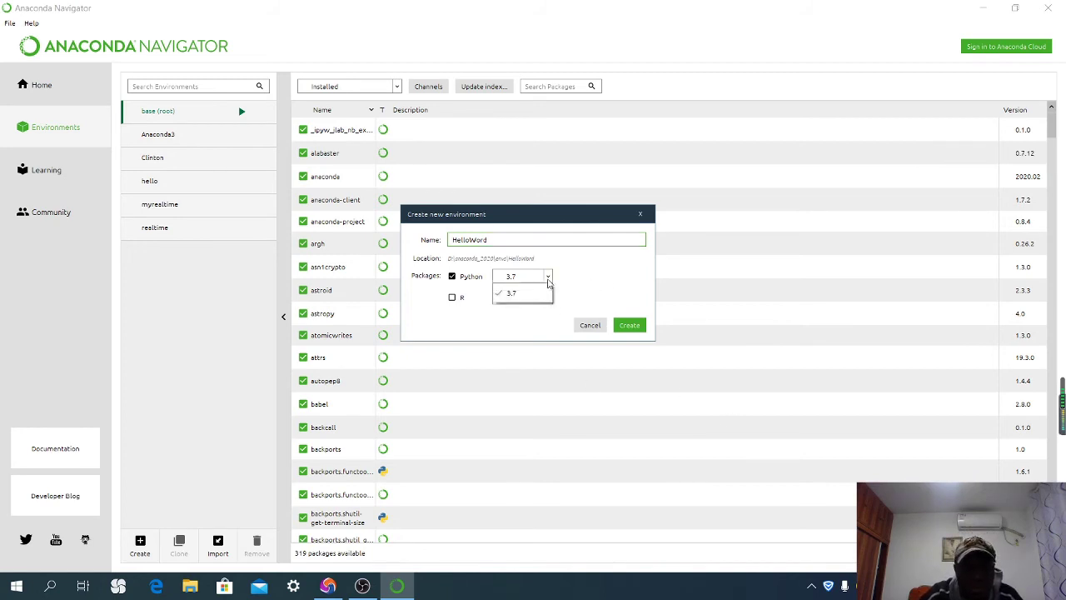
click(506, 298)
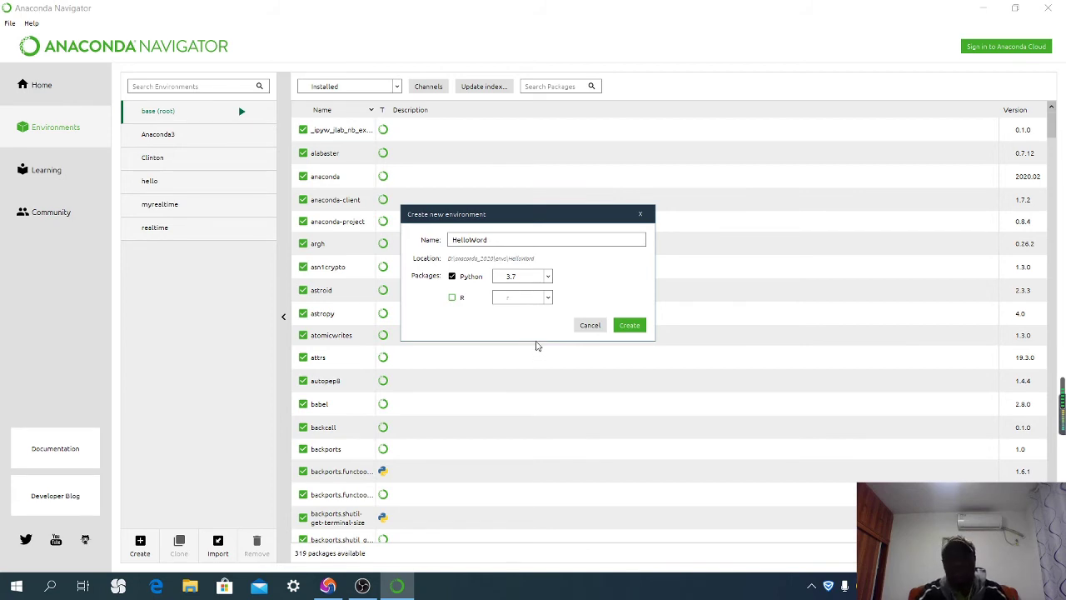
click(635, 329)
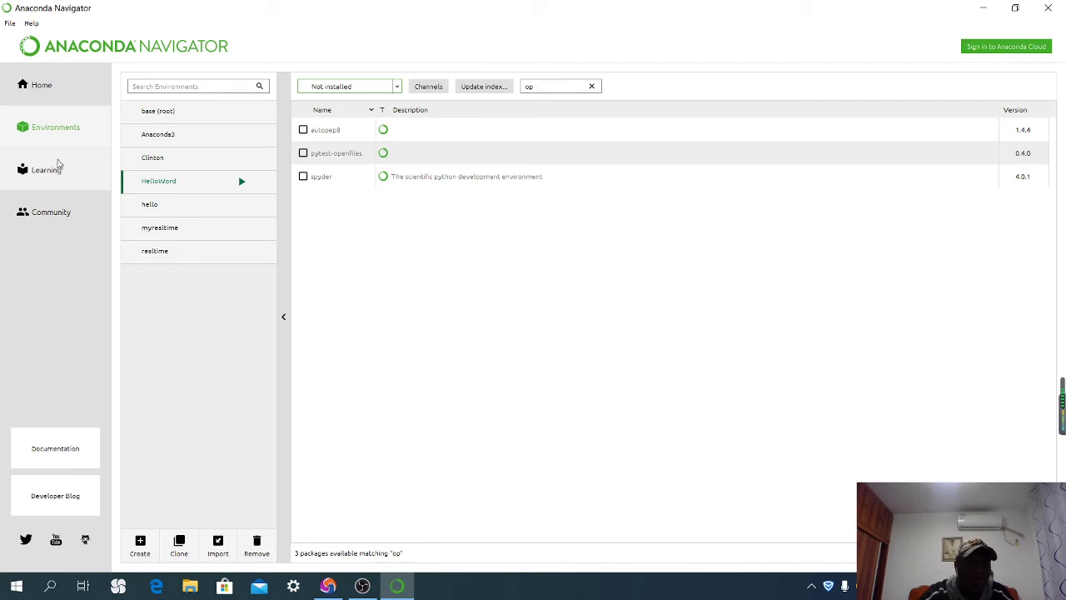
Install Spyder in the HelloWord environment from the Navigator's home applications
click(46, 87)
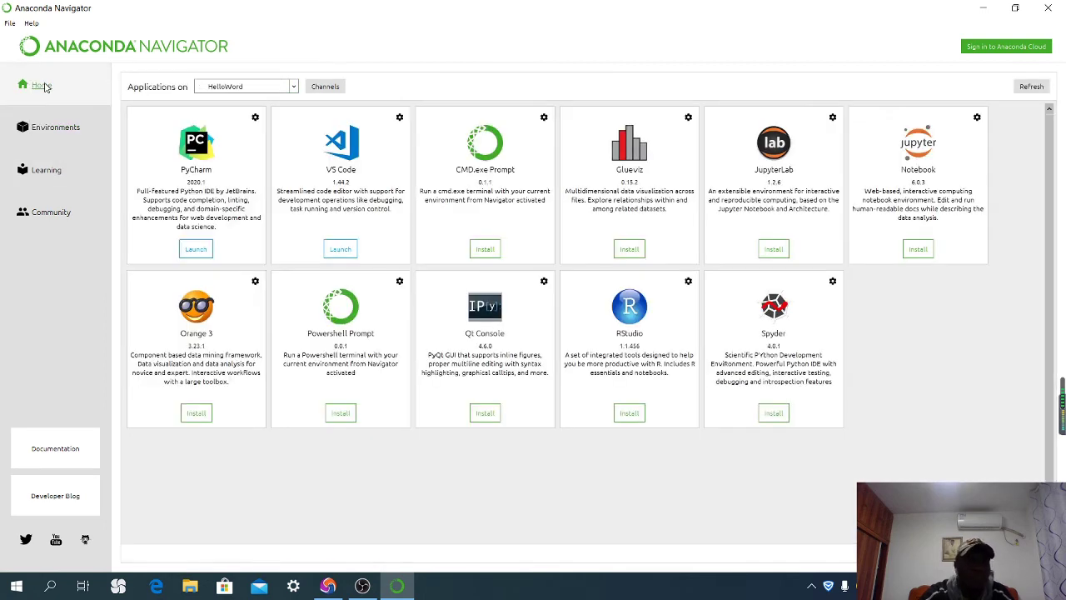
click(774, 414)
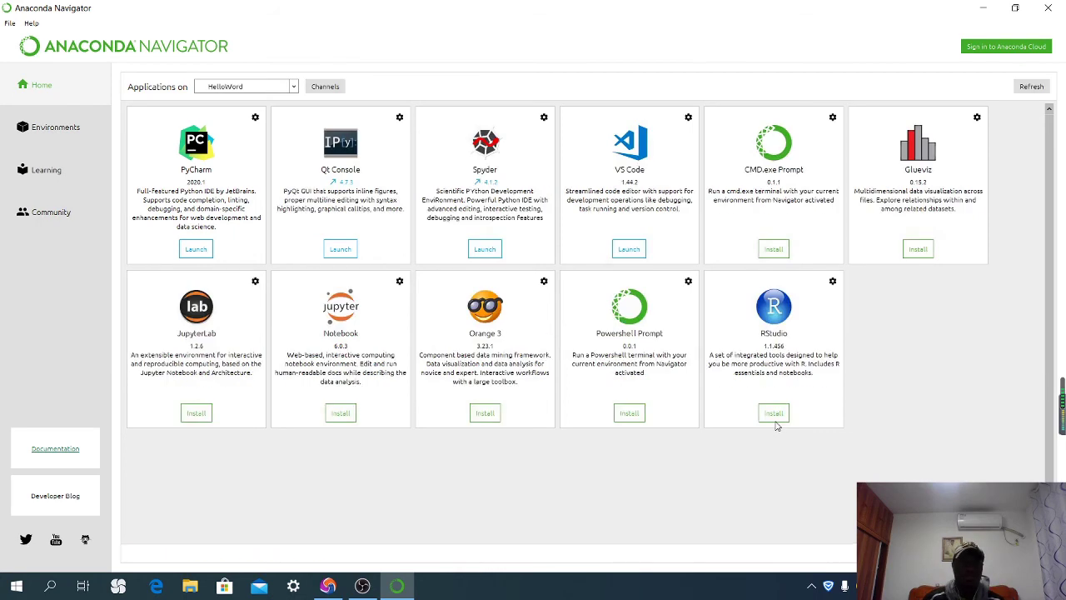
Launch Spyder for the HelloWord environment from Anaconda Navigator's home applications
click(396, 586)
click(398, 588)
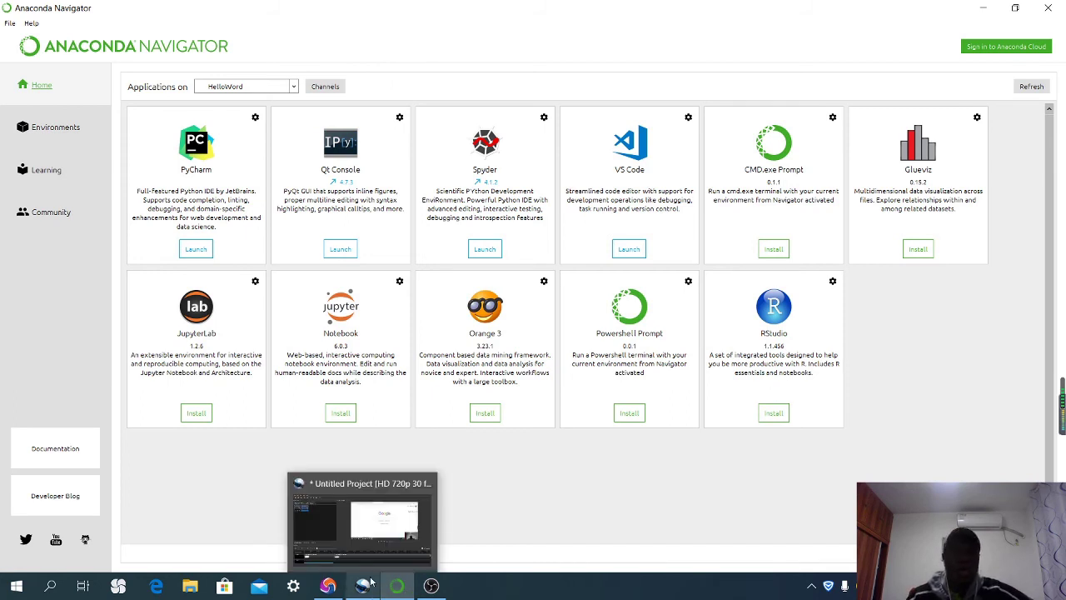
click(489, 252)
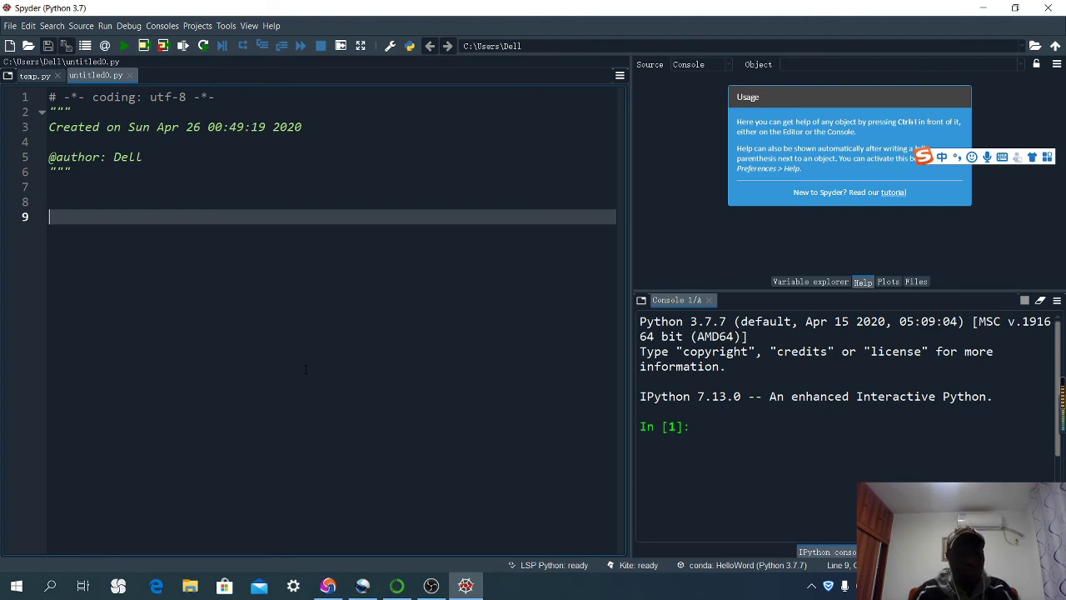
Assign the string "Hello Word" to a variable X on line 9 of untitled0.py
text(XX)
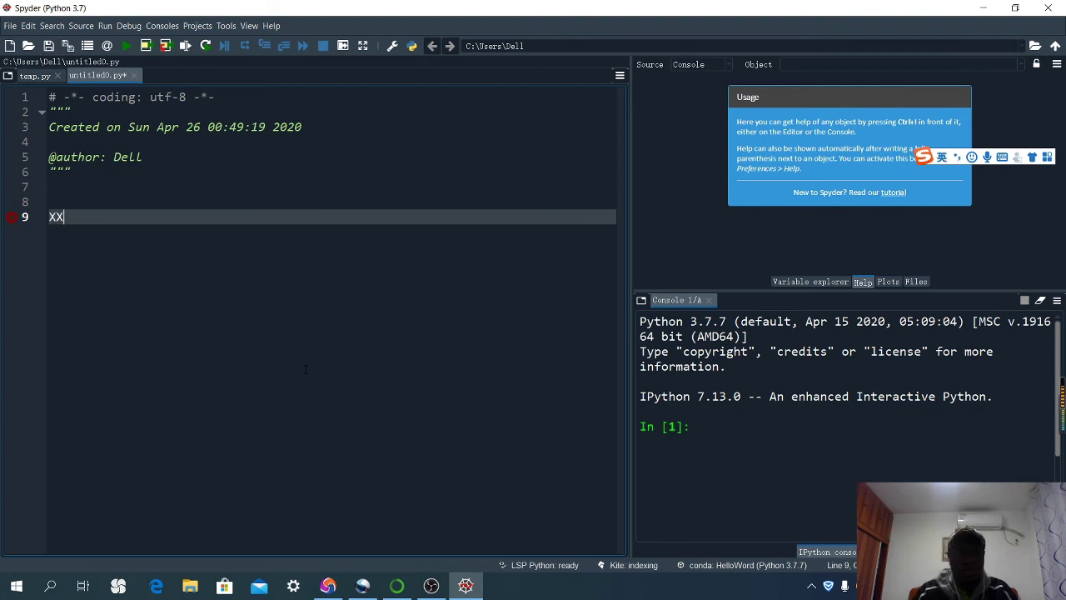
key(BackSpace)
text(= )
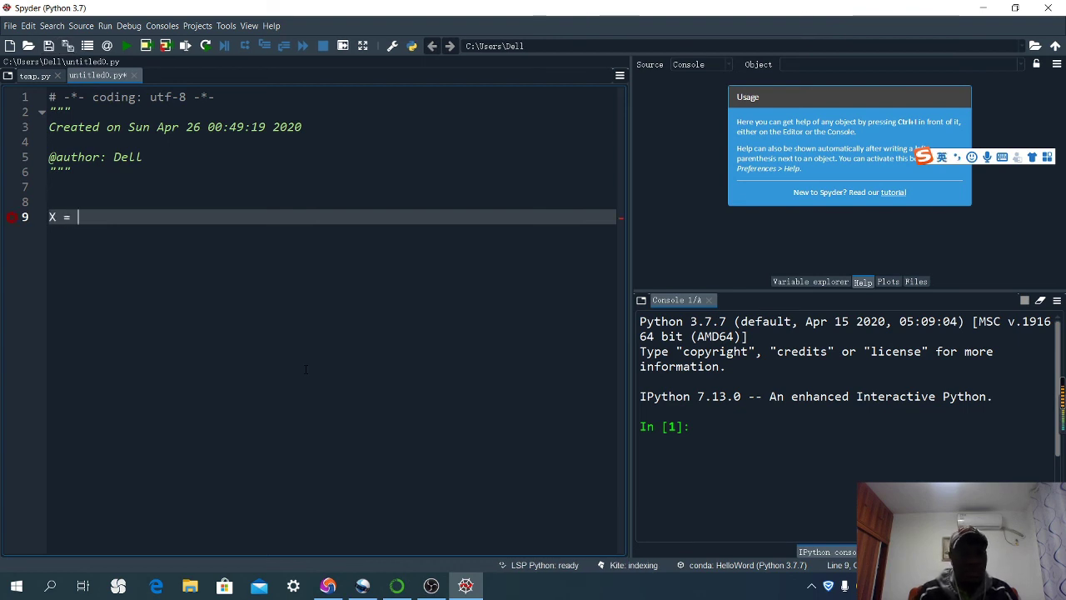
text("")
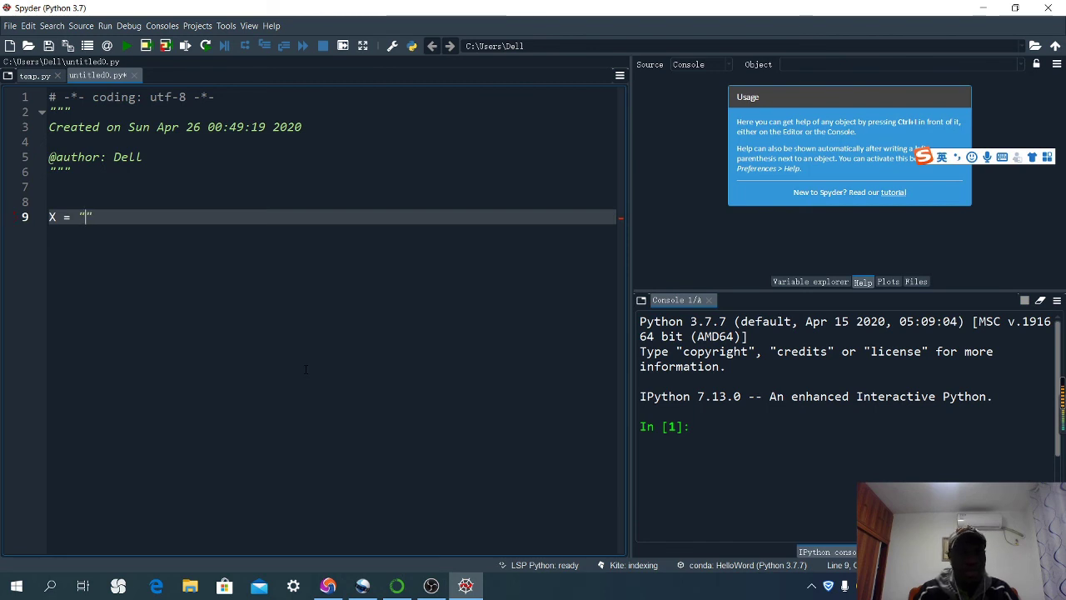
text(Hell)
text(o w)
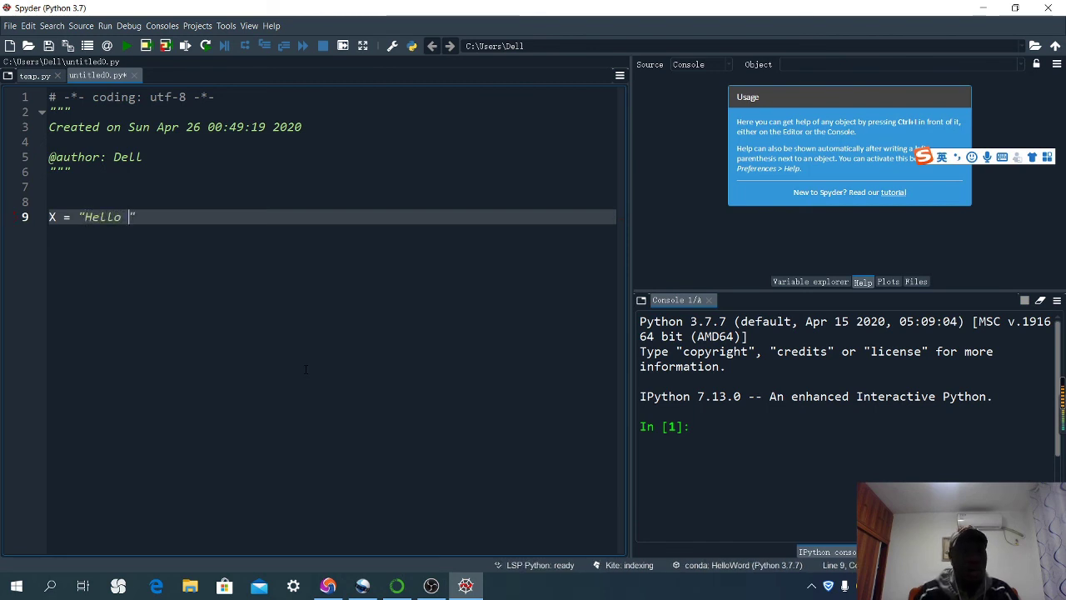
text(or)
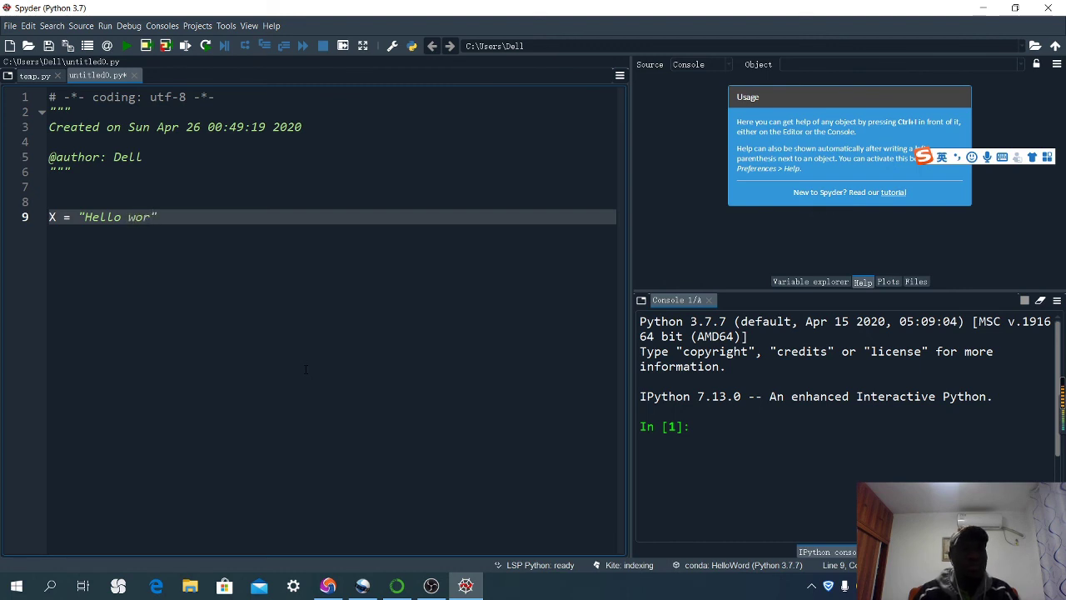
text(d)
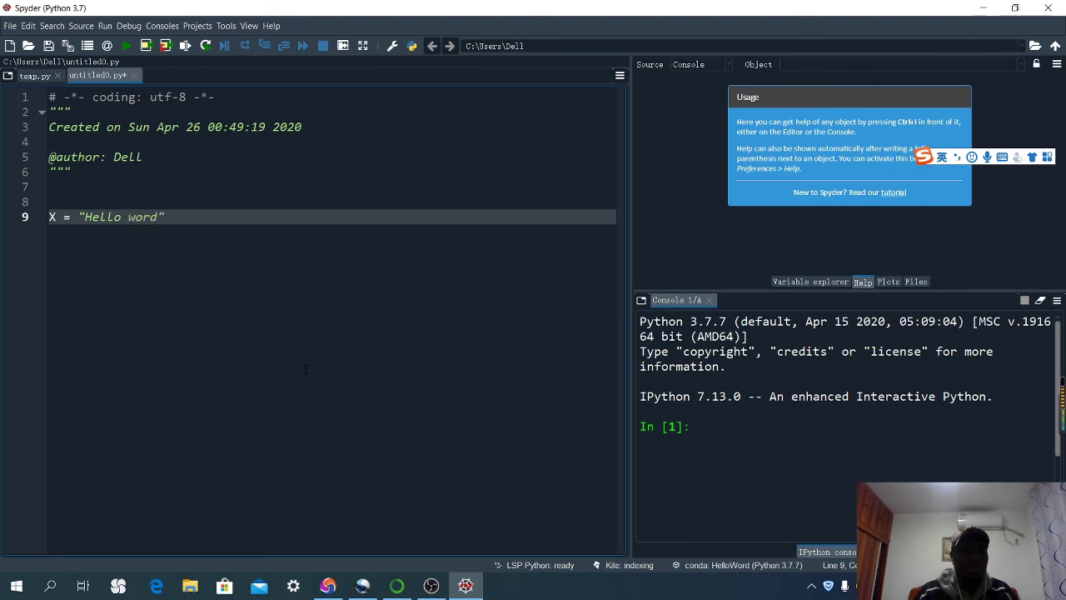
key(Left)
key(Left)
key(Left)
key(BackSpace)
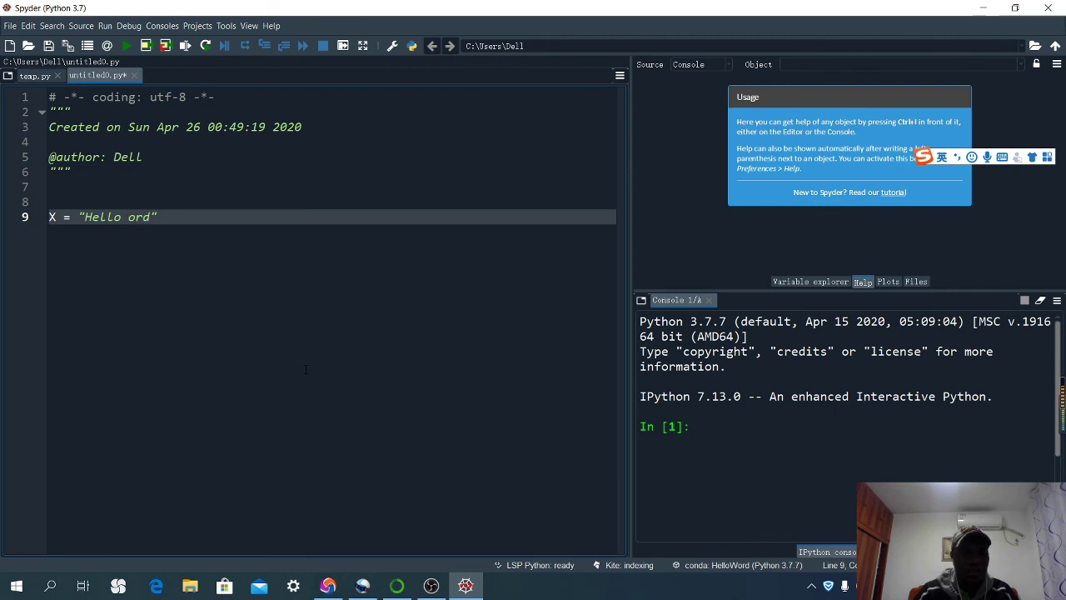
text(W)
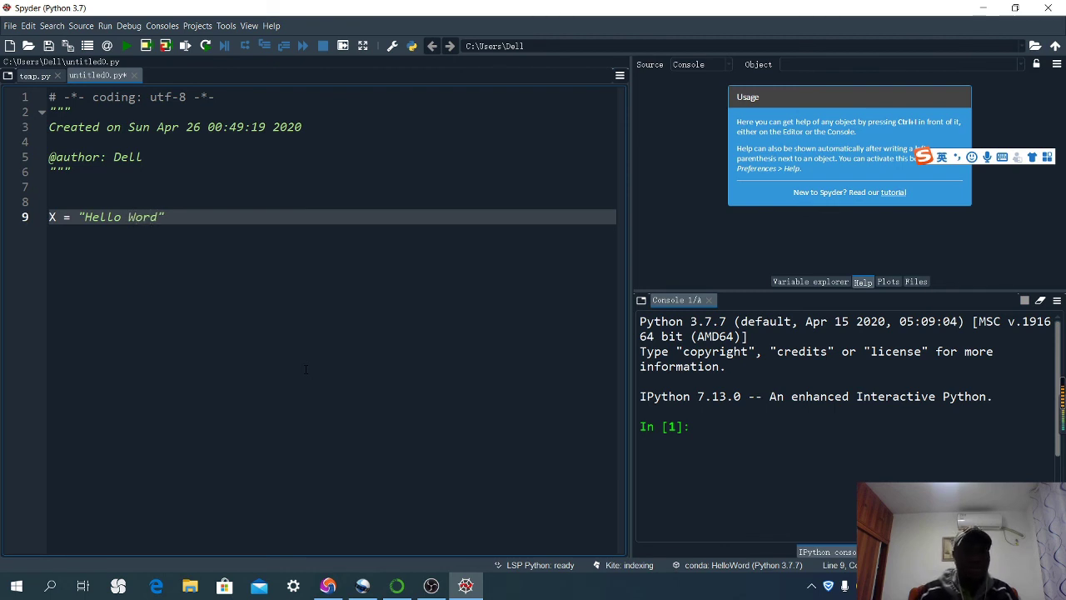
Add the statement print(X) on the line below the X assignment and run the file untitled0.py
key(Return)
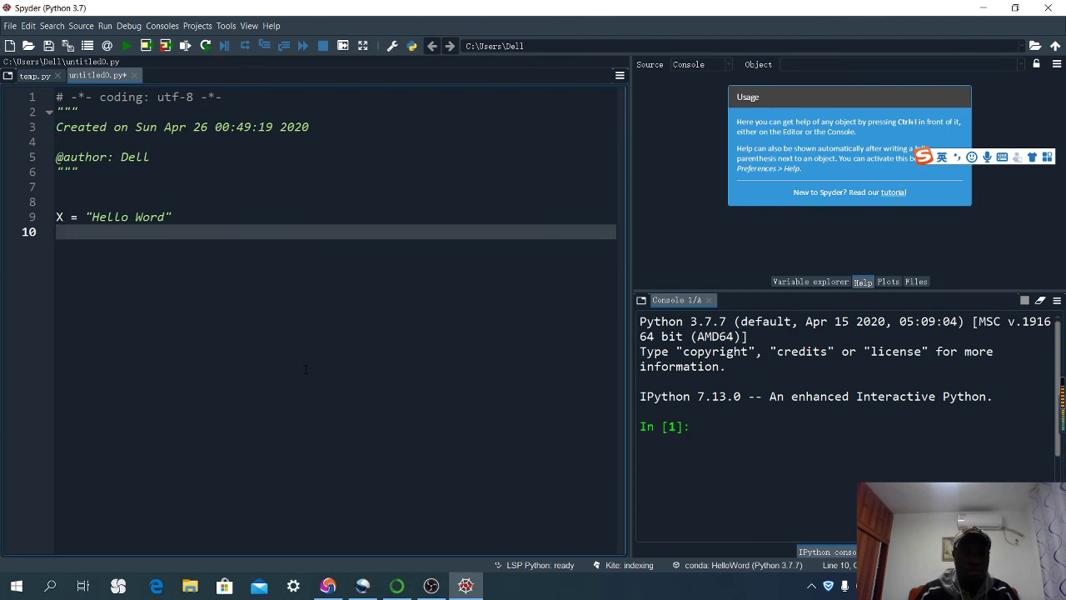
text(print)
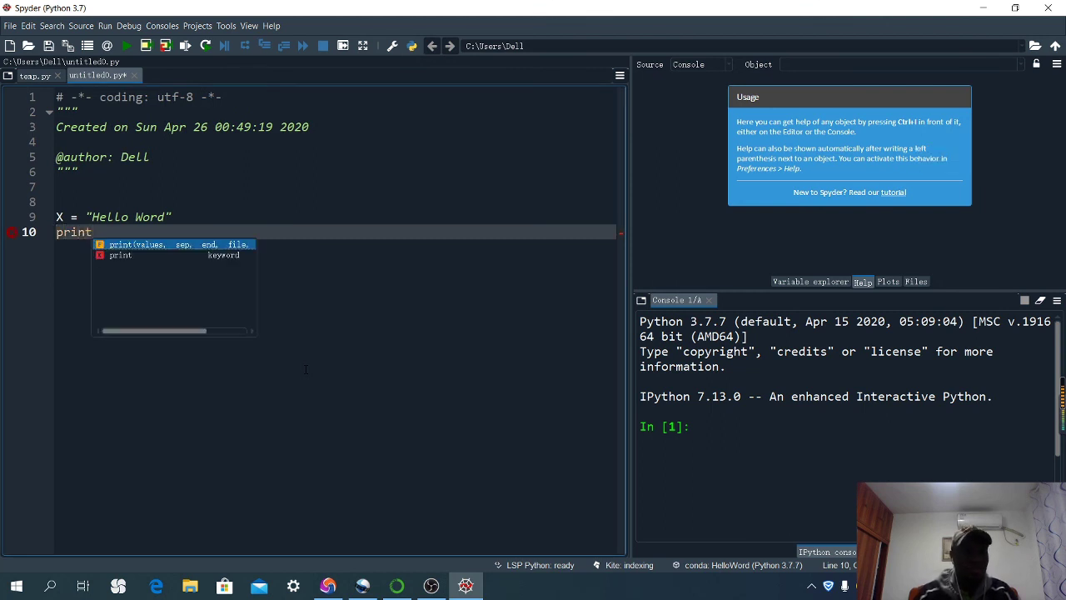
text(()
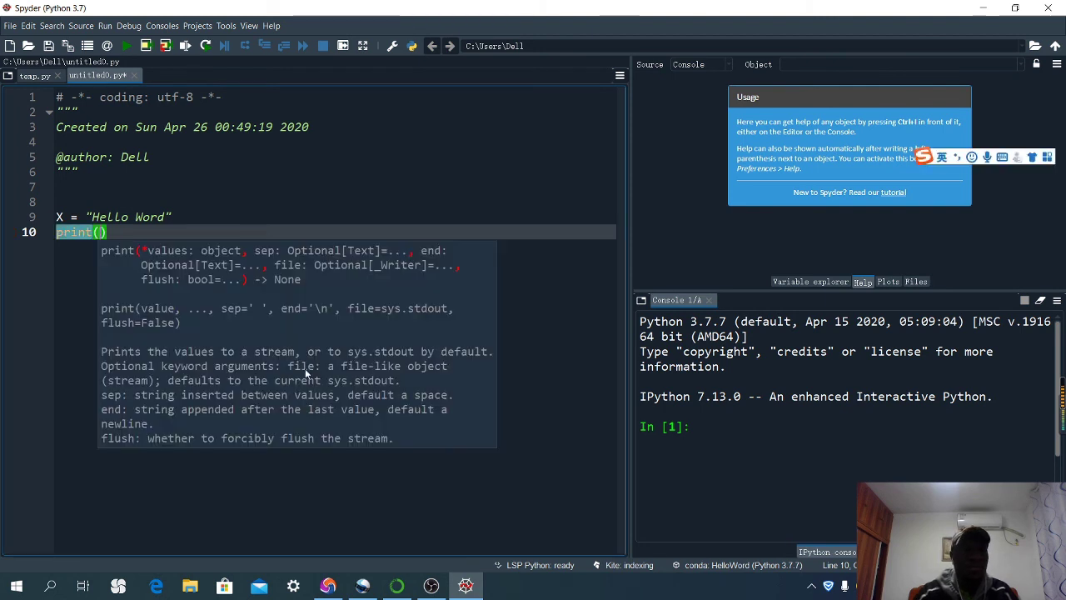
text(X)
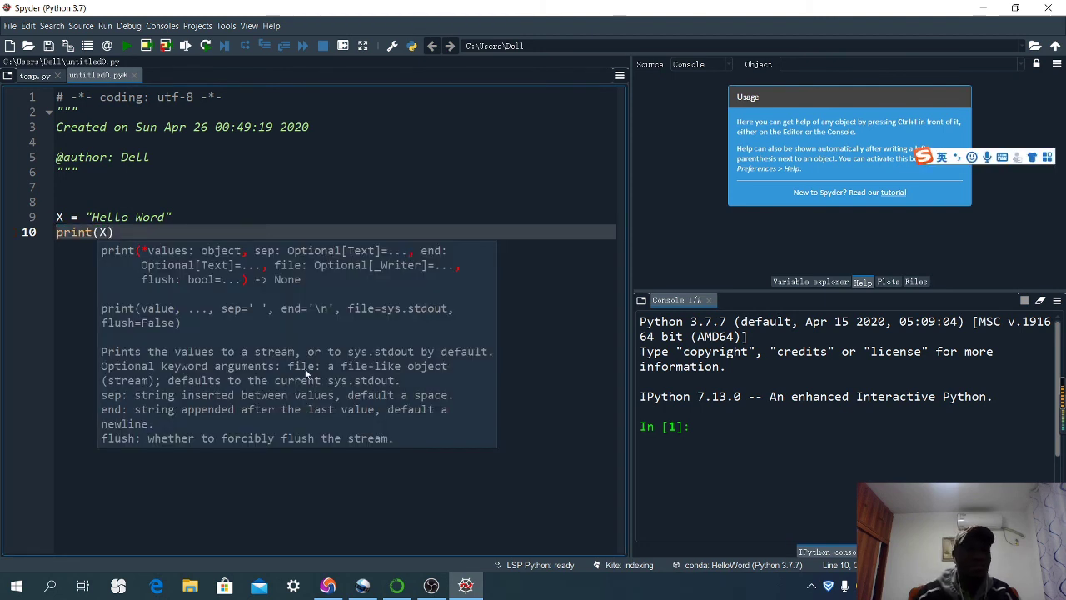
click(270, 205)
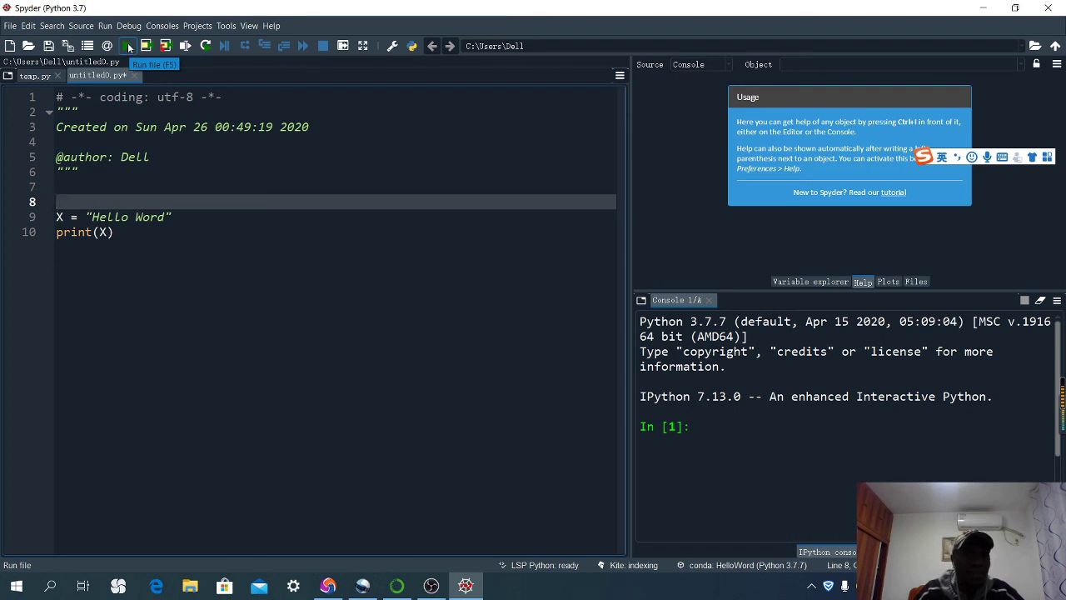
click(128, 48)
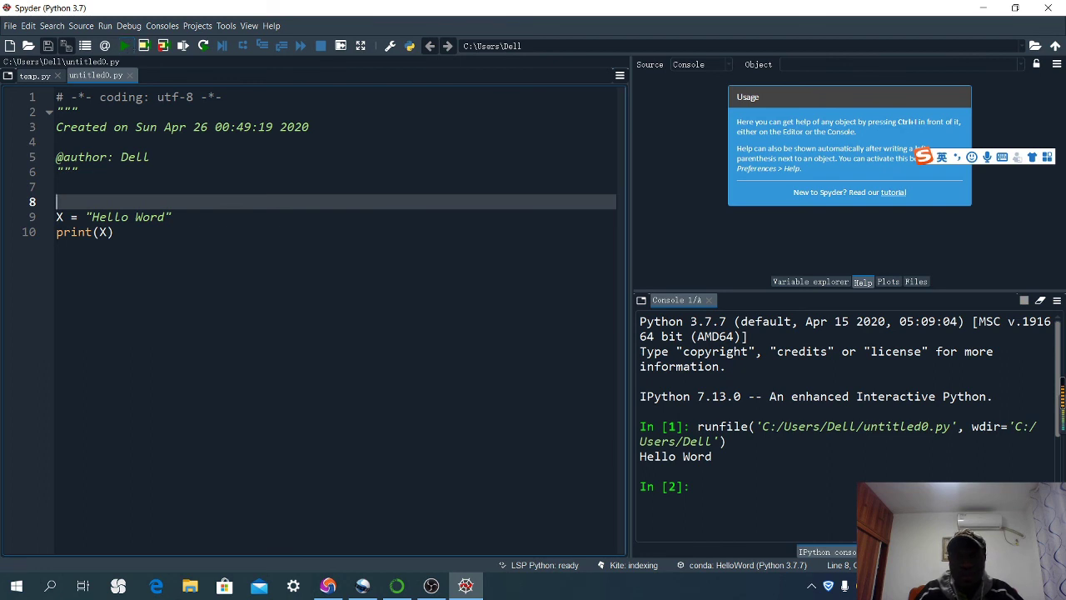